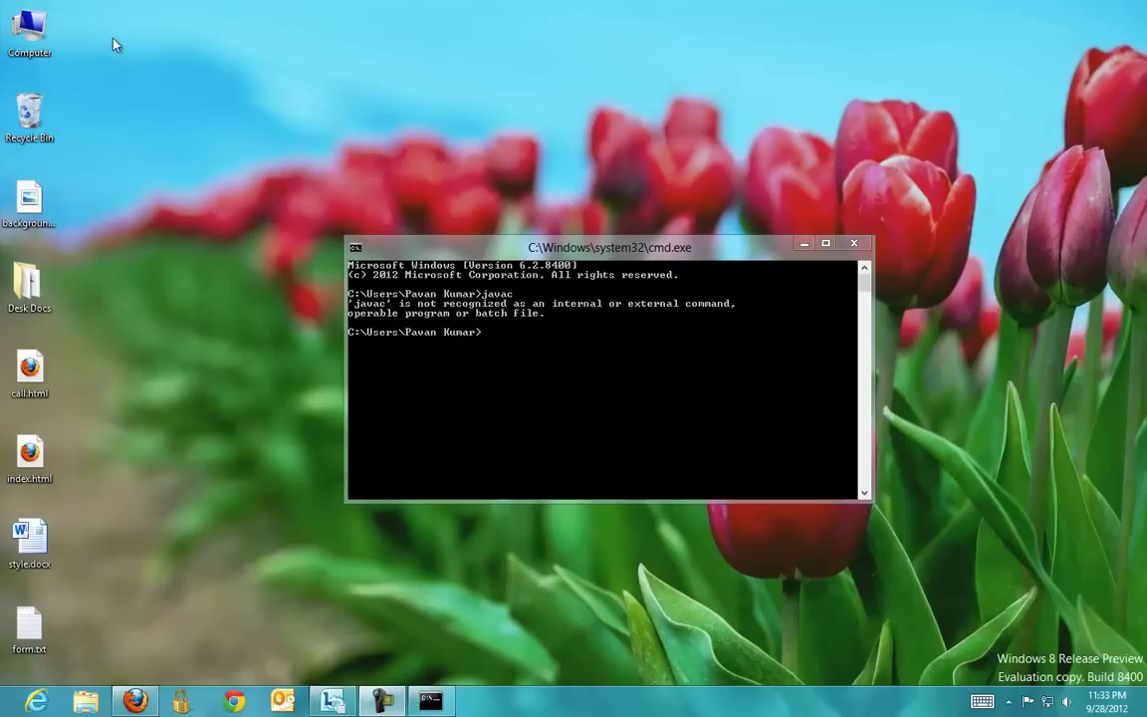
Step: Browse from Computer to C:\Program Files\Java\jdk1.6.0_25\bin
{"action": "double_click", "coordinate": [30, 29]}
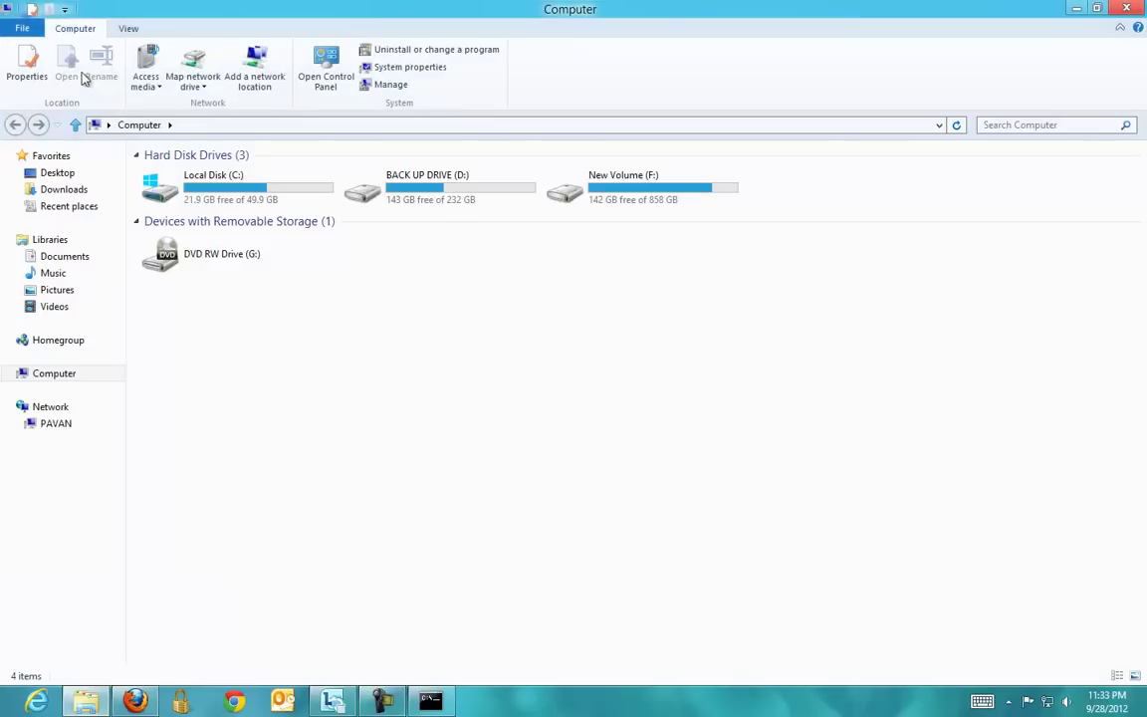
{"action": "double_click", "coordinate": [199, 204]}
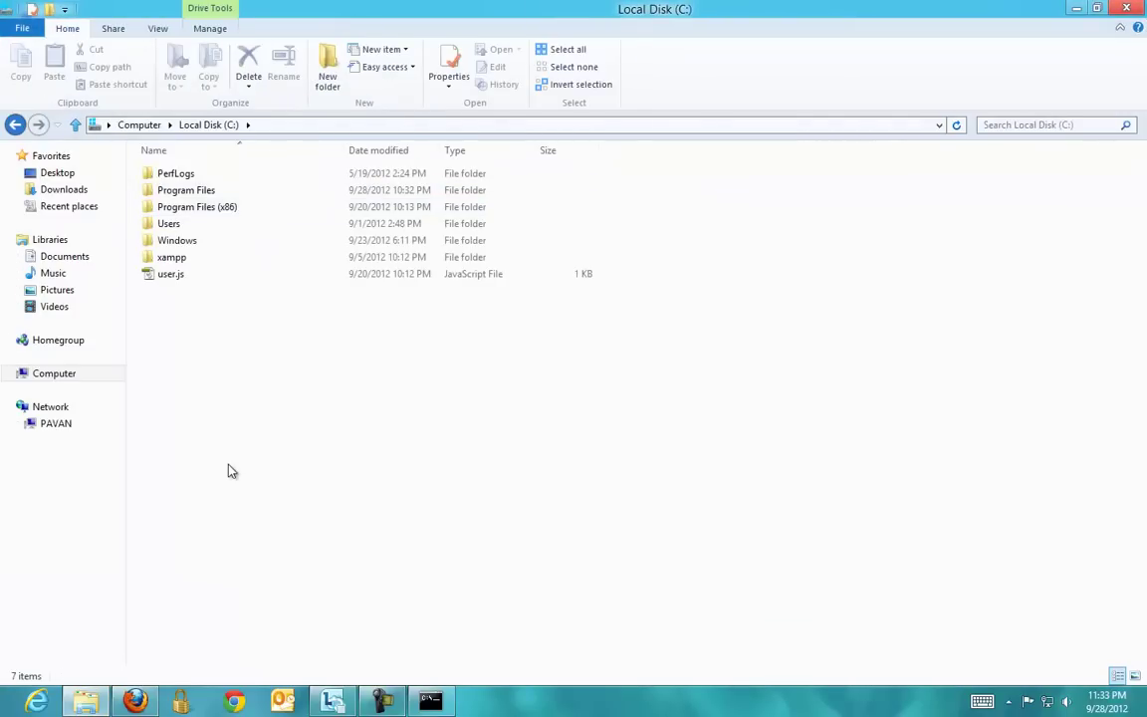
{"action": "double_click", "coordinate": [212, 191]}
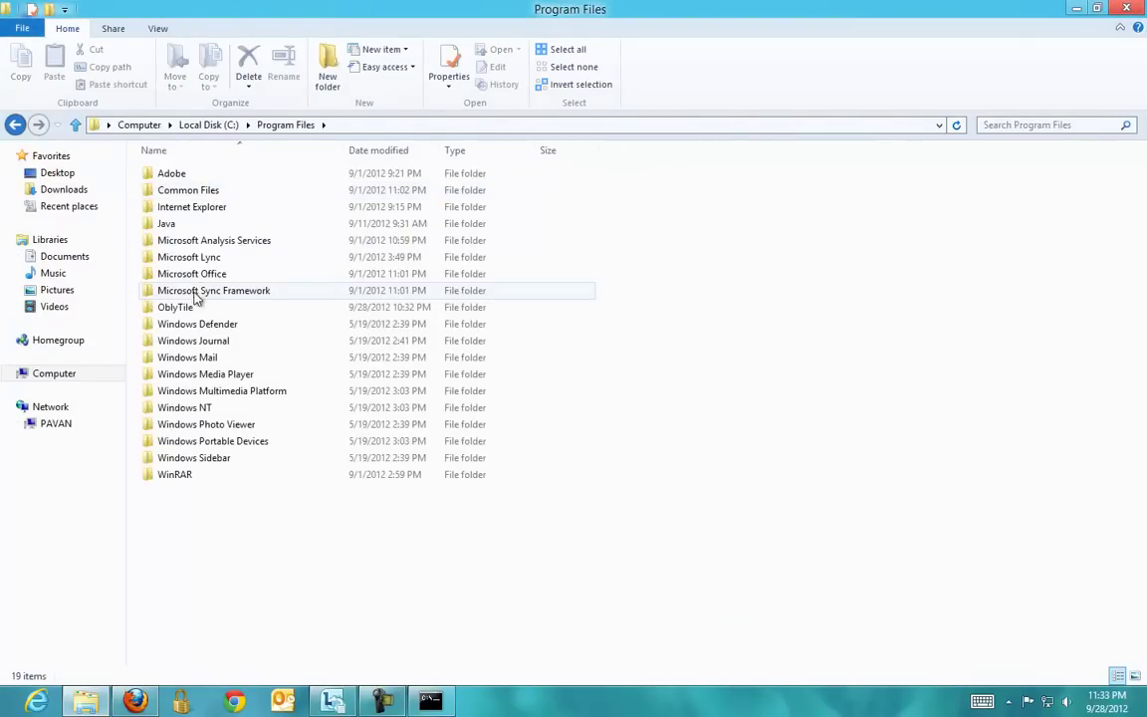
{"action": "double_click", "coordinate": [185, 226]}
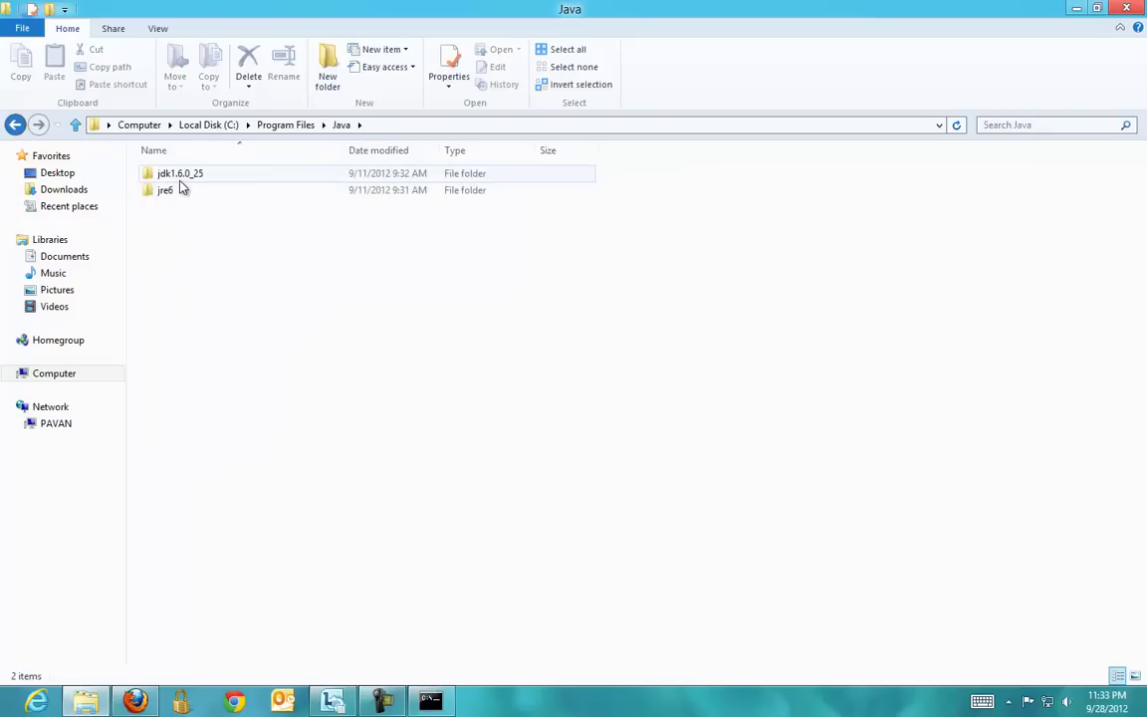
{"action": "double_click", "coordinate": [177, 175]}
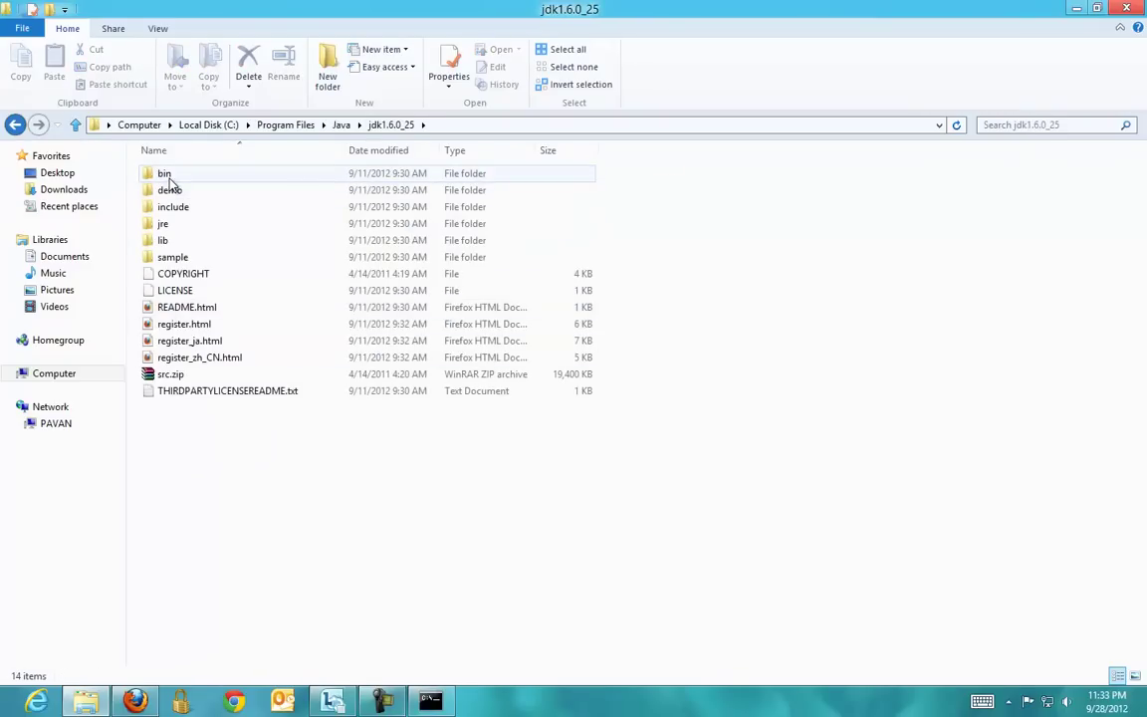
{"action": "double_click", "coordinate": [161, 173]}
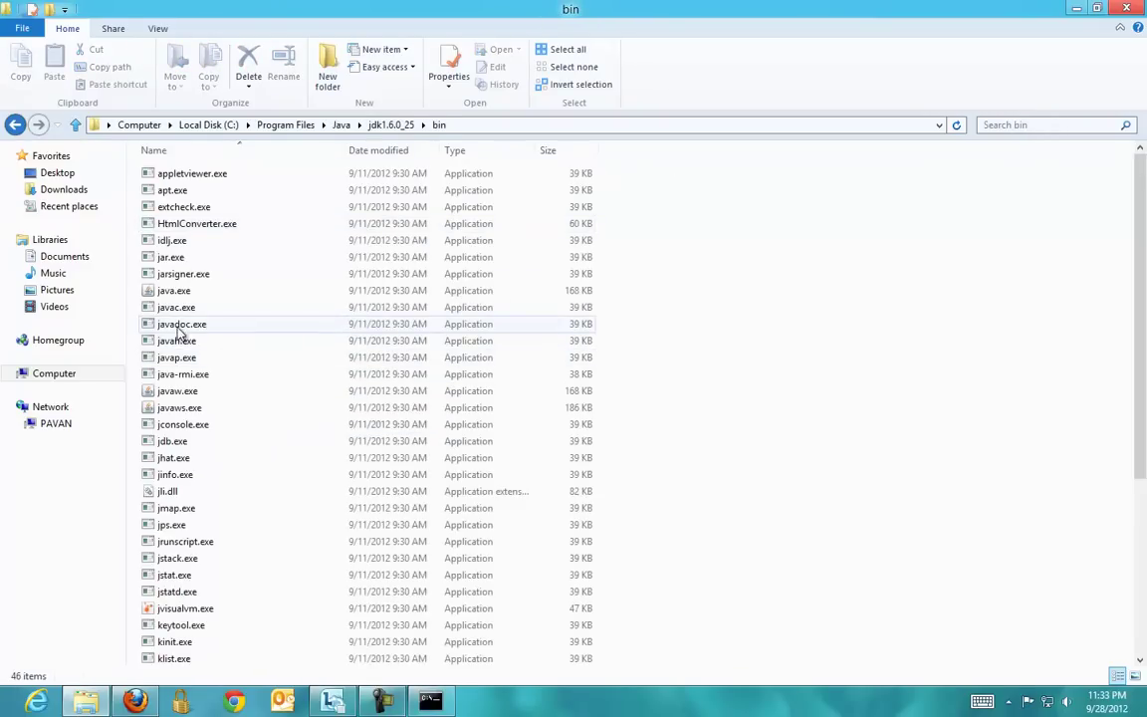
Step: Point out javac.exe in the bin folder, then clear the selection
{"action": "left_click", "coordinate": [174, 310]}
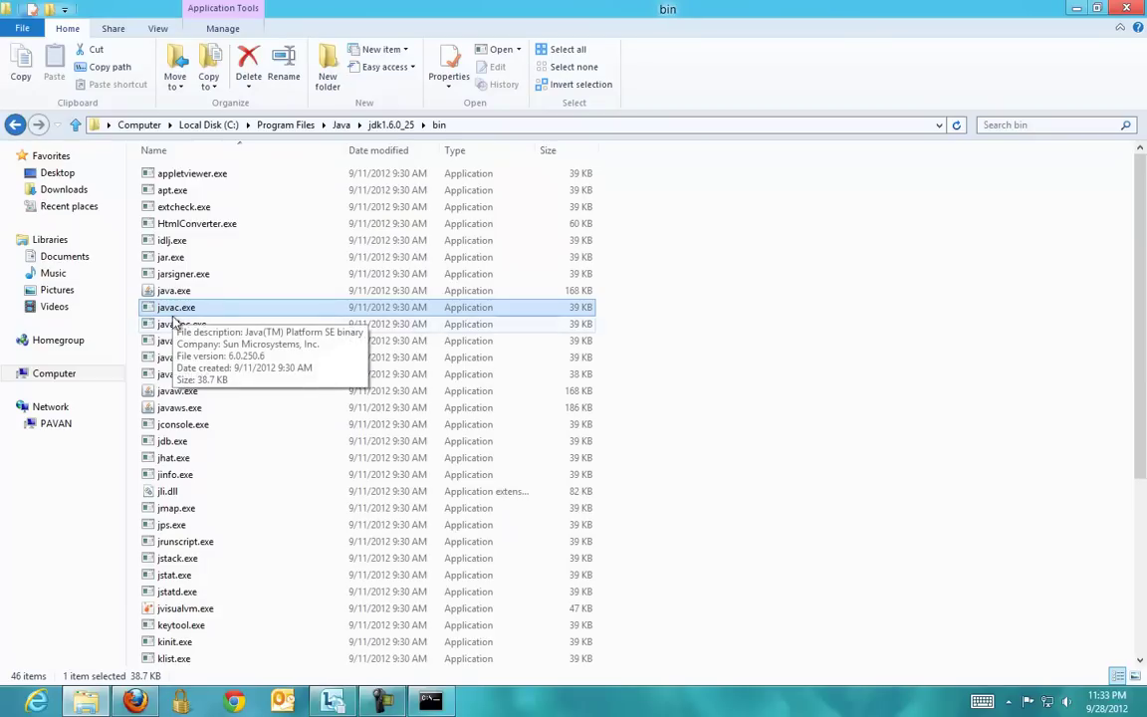
{"action": "left_click", "coordinate": [423, 702]}
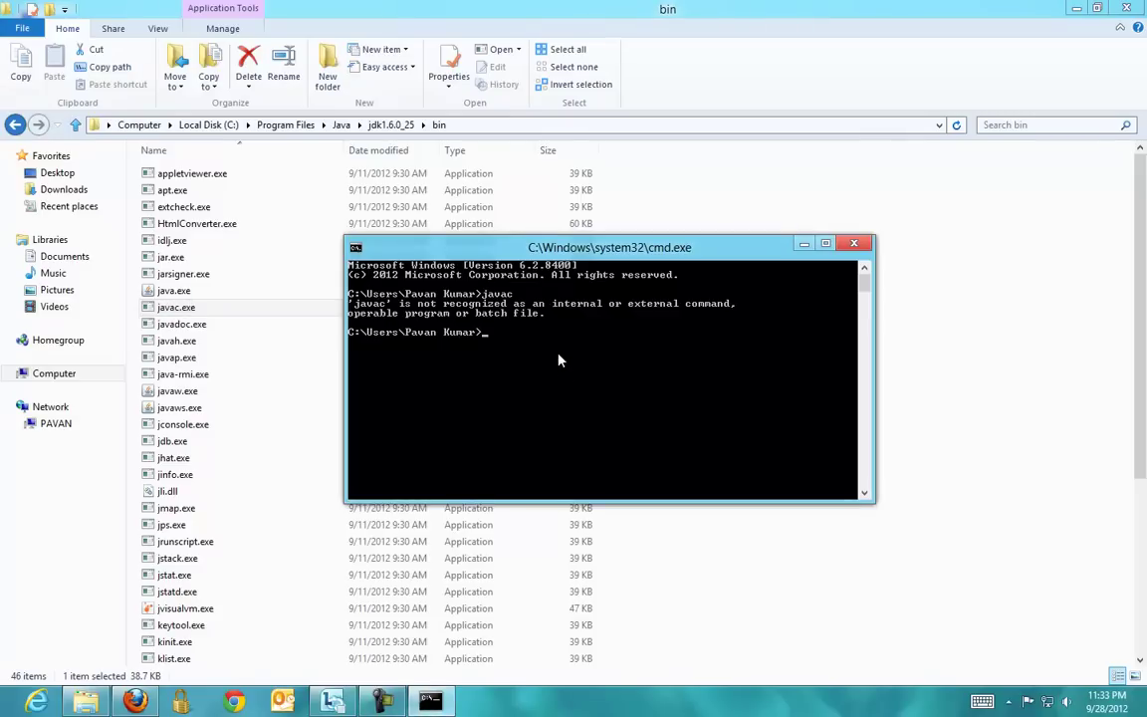
{"action": "left_click", "coordinate": [198, 315]}
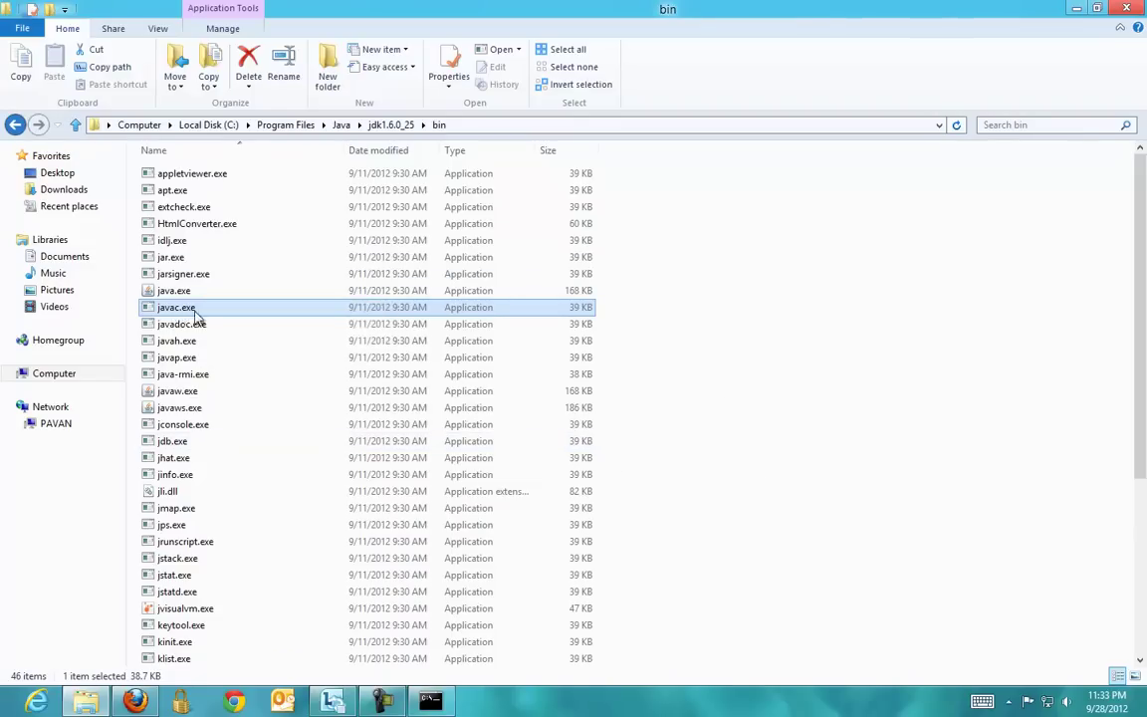
{"action": "left_click", "coordinate": [770, 342]}
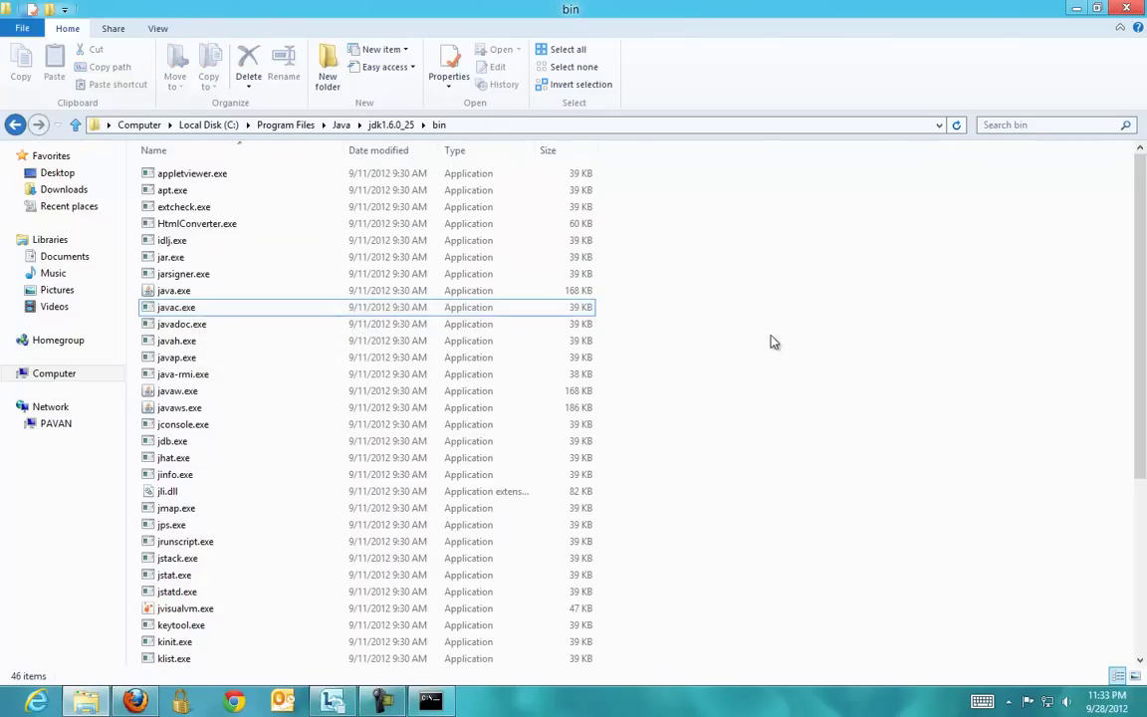
{"action": "left_click", "coordinate": [1076, 10]}
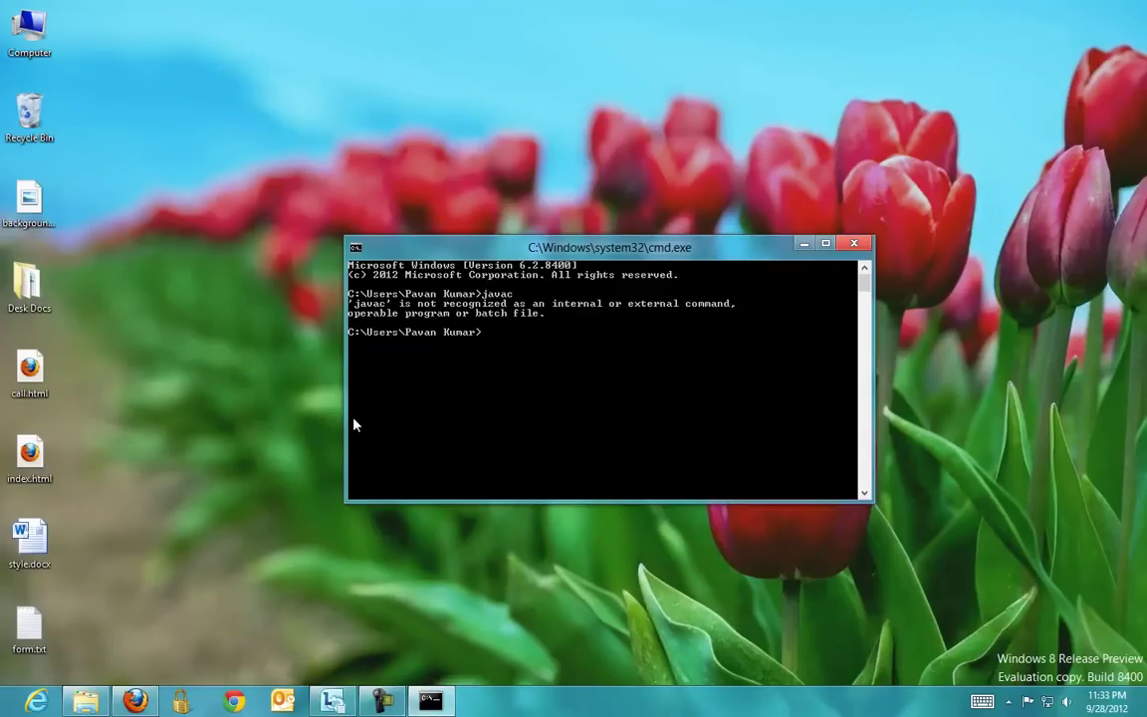
{"action": "left_click", "coordinate": [88, 703]}
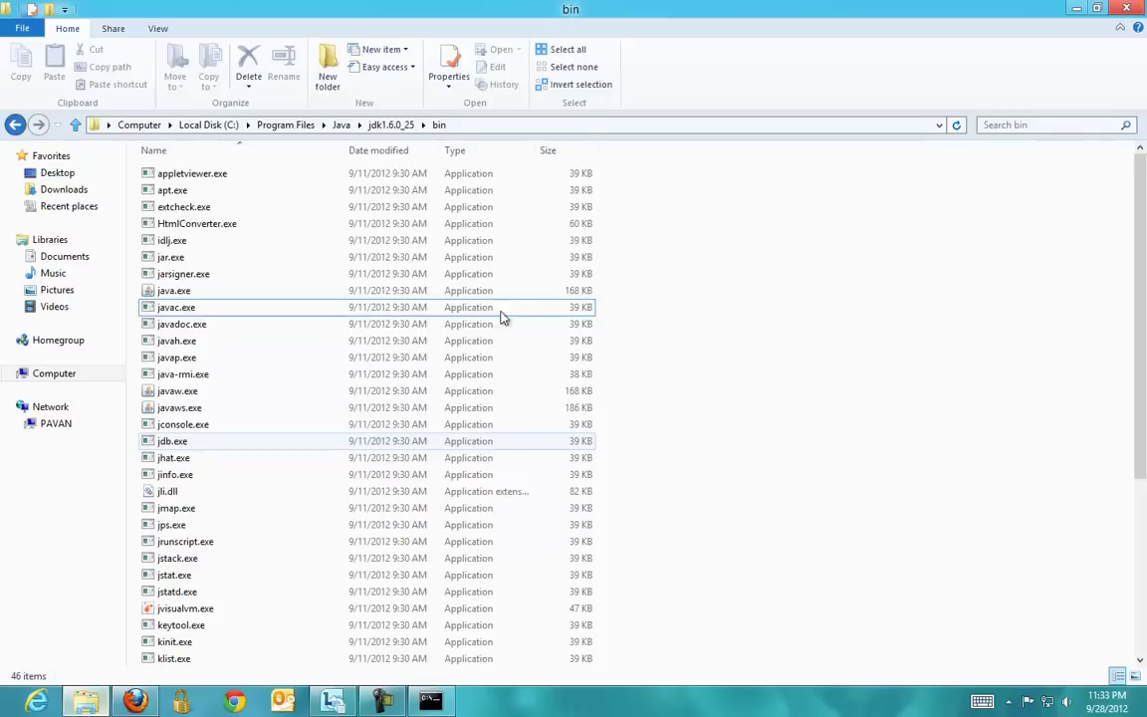
Step: Select the full bin folder path in the address bar for copying
{"action": "left_click", "coordinate": [485, 127]}
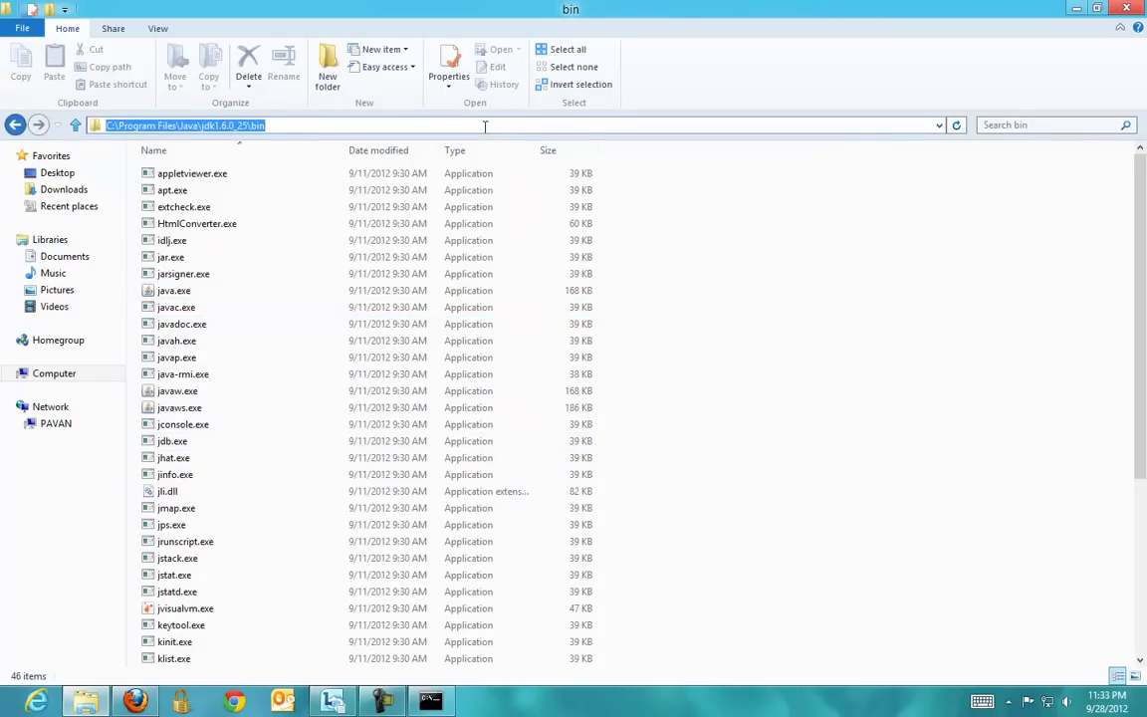
{"action": "left_click", "coordinate": [1077, 8]}
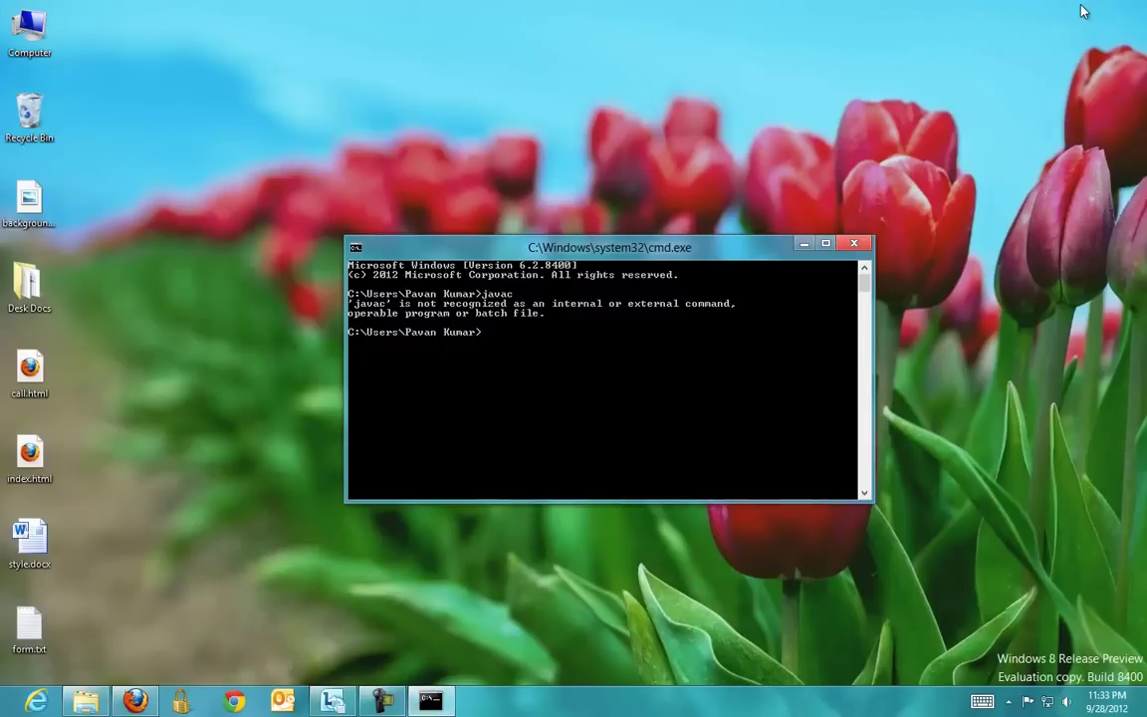
{"action": "left_click", "coordinate": [88, 703]}
{"action": "left_click", "coordinate": [504, 123]}
{"action": "key", "text": "ctrl+c"}
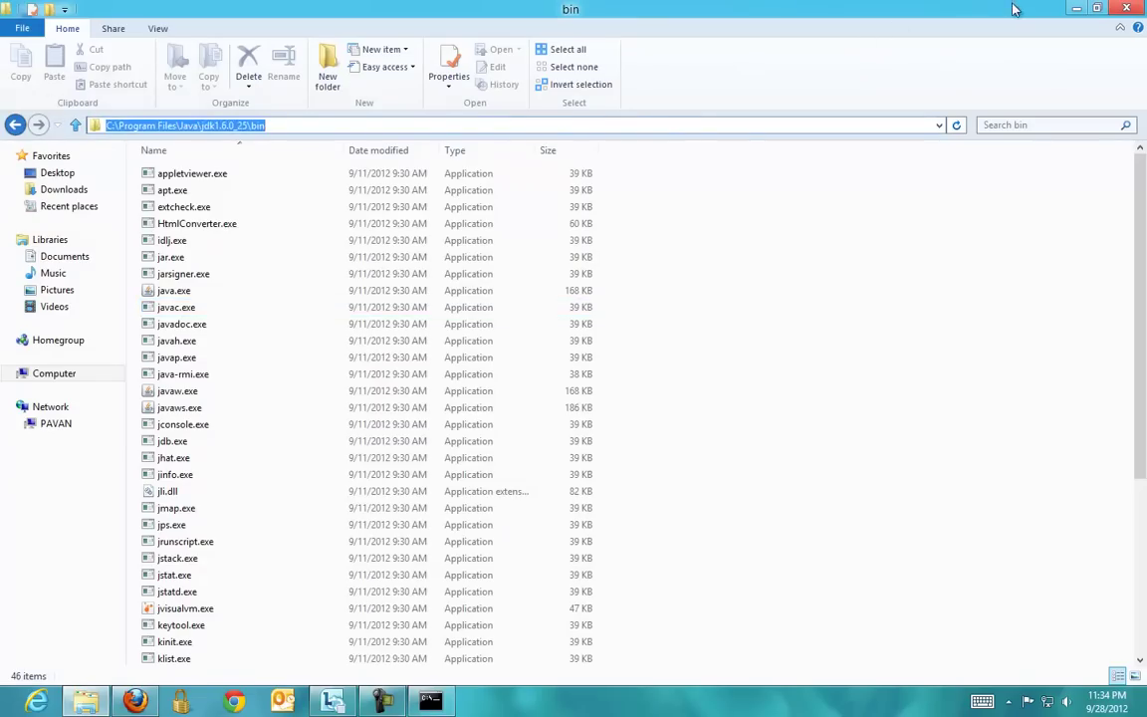
{"action": "left_click", "coordinate": [1078, 9]}
Step: Run SystemPropertiesAdvanced, open Environment Variables and move to the Path system variable
{"action": "key", "text": "super+r"}
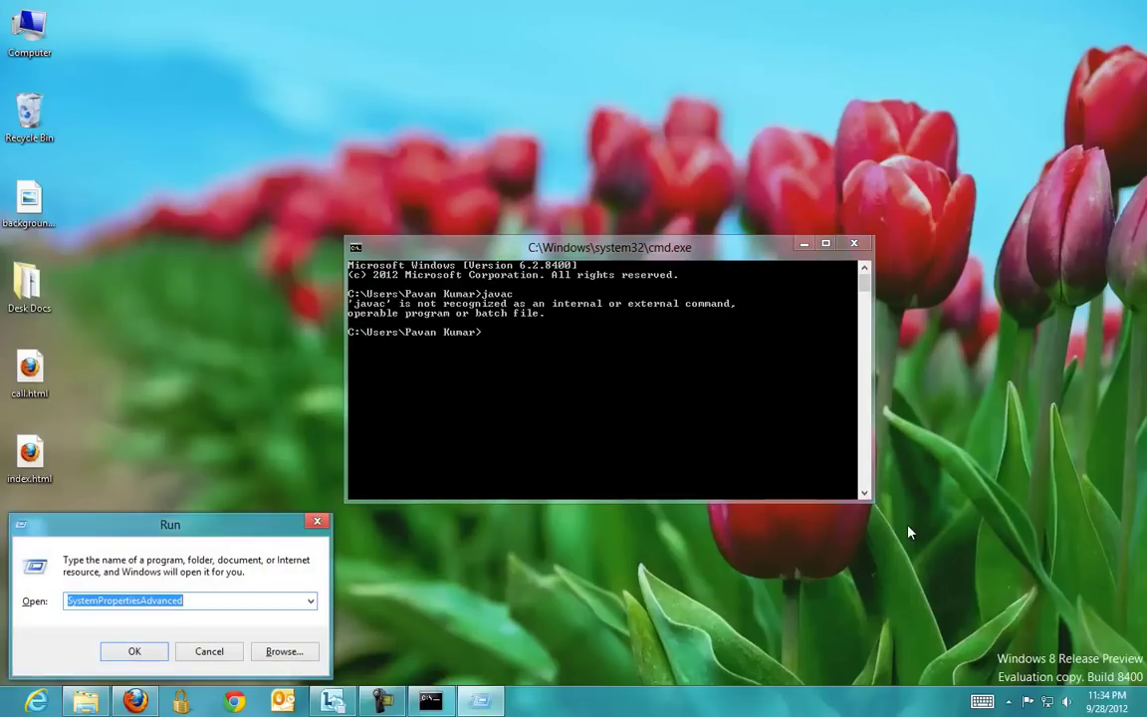
{"action": "key", "text": "Return"}
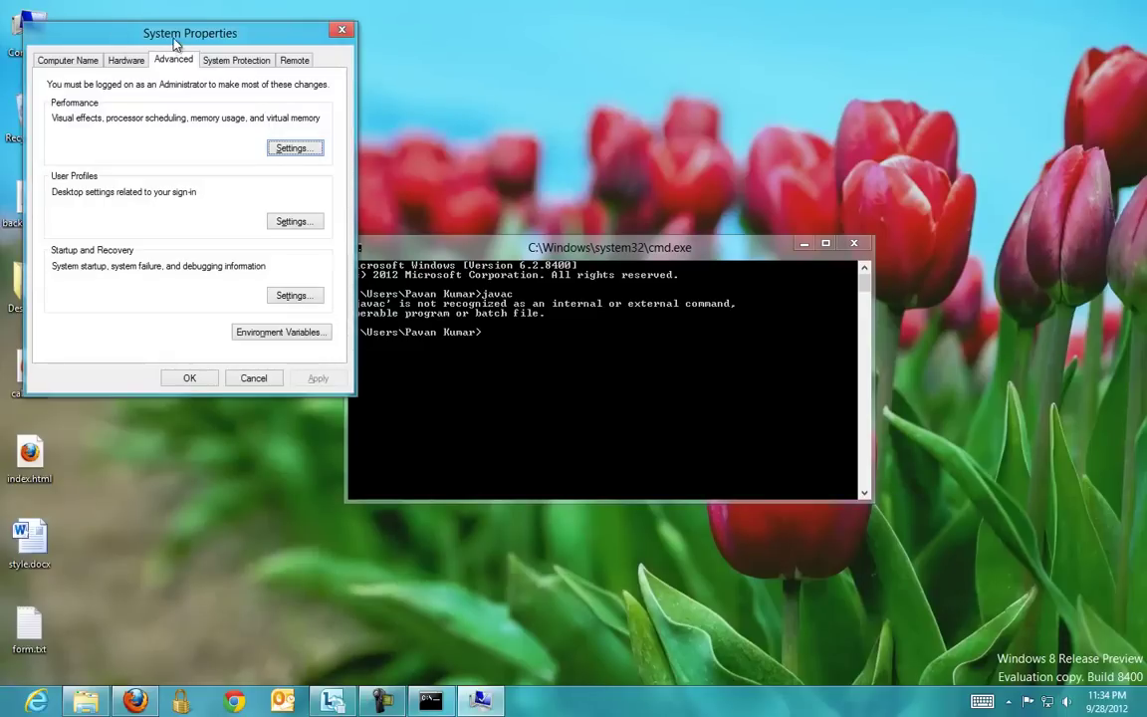
{"action": "left_click_drag", "start_coordinate": [177, 36], "coordinate": [388, 126]}
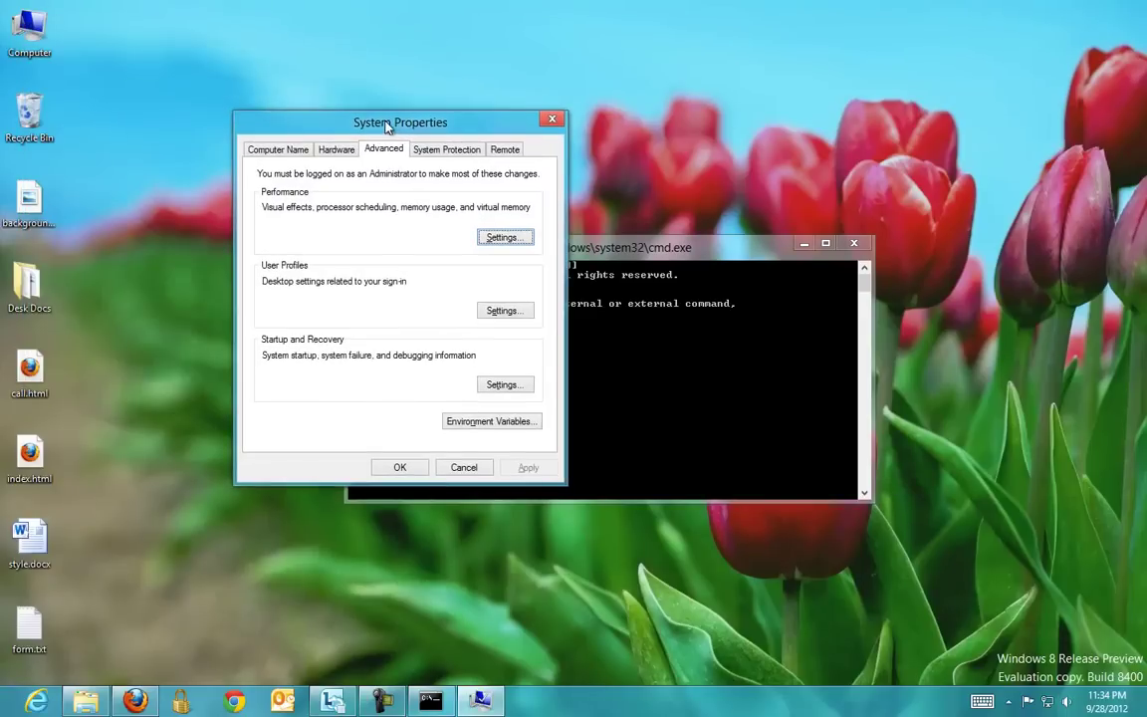
{"action": "left_click", "coordinate": [458, 421]}
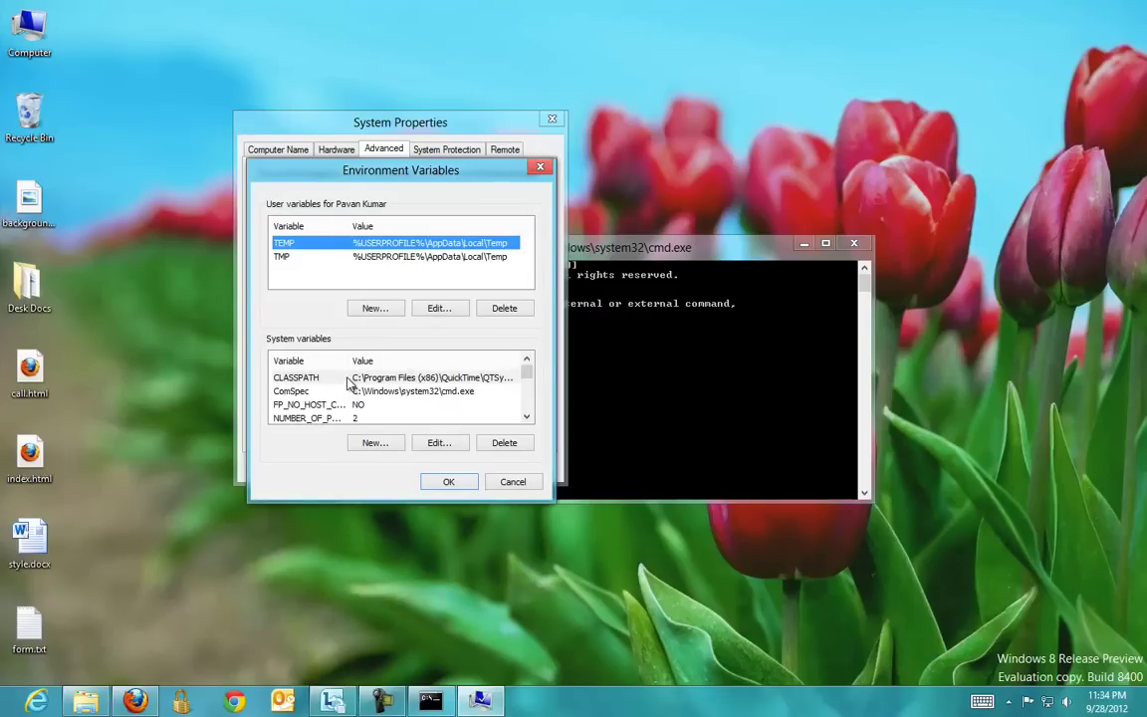
{"action": "left_click", "coordinate": [303, 378]}
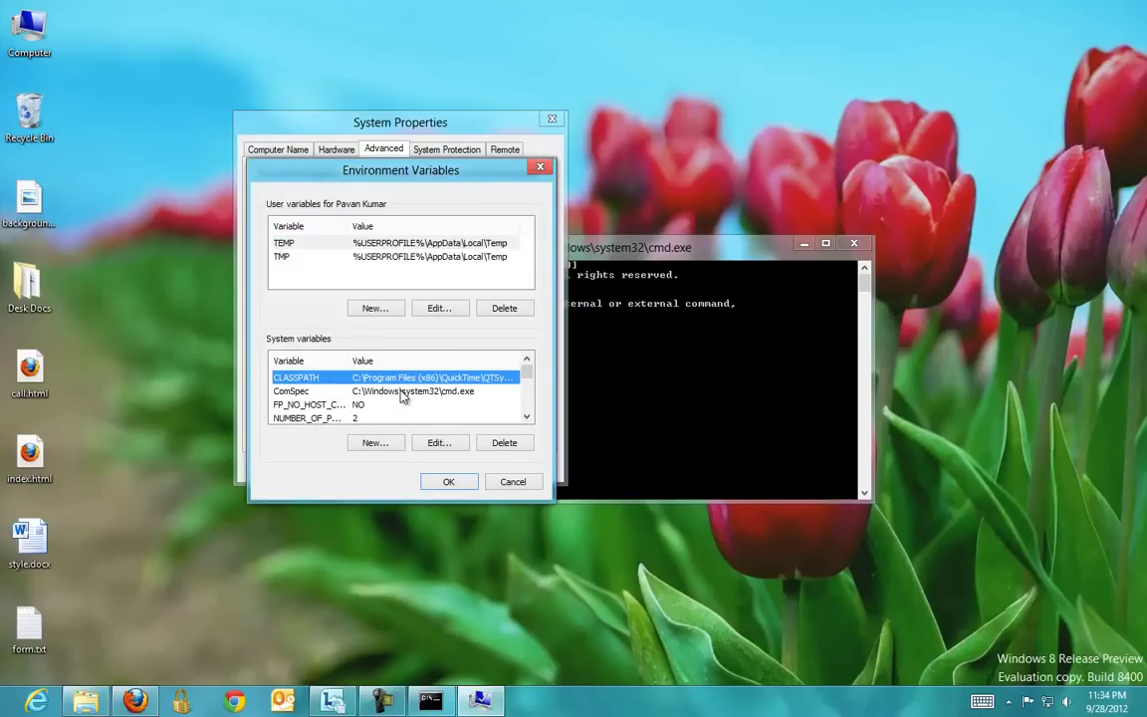
{"action": "key", "text": "p"}
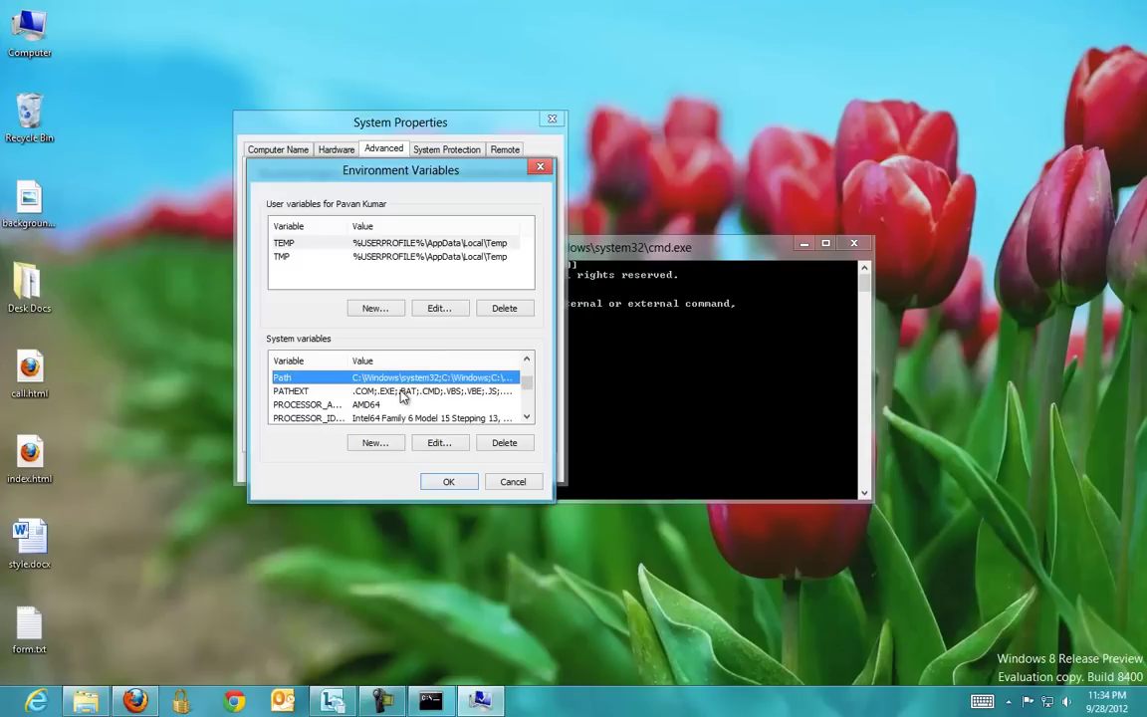
Step: Append ;C:\Program Files\Java\jdk1.6.0_25\bin; to the end of the system Path value
{"action": "double_click", "coordinate": [394, 378]}
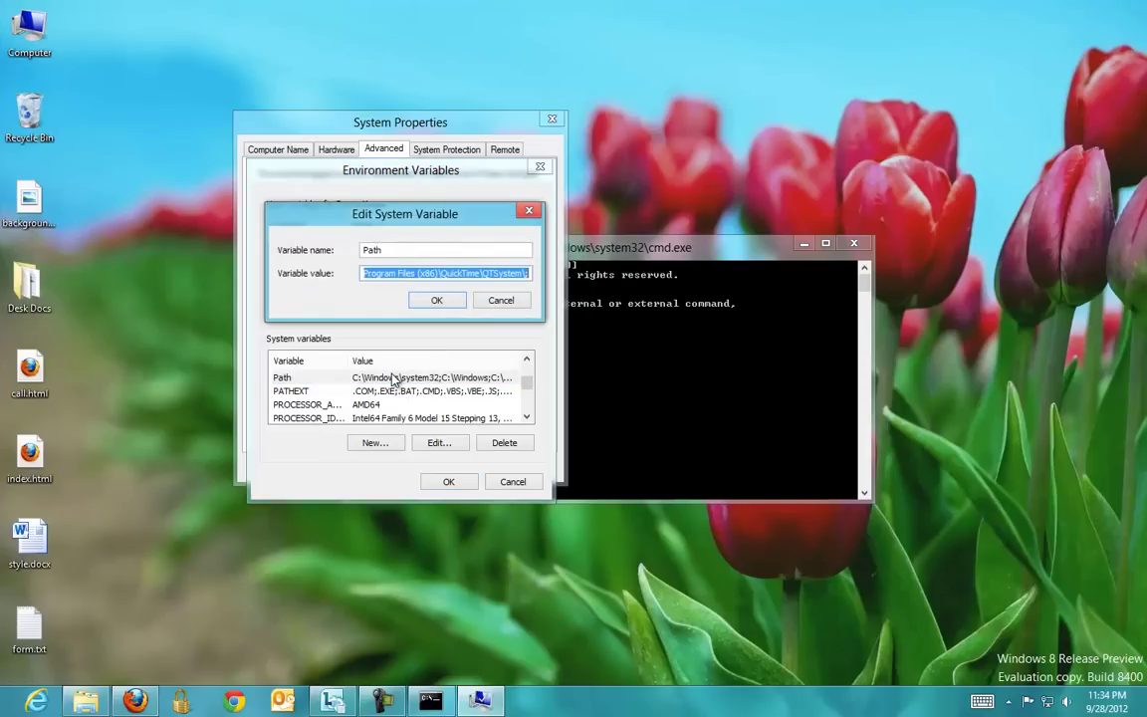
{"action": "left_click", "coordinate": [458, 275]}
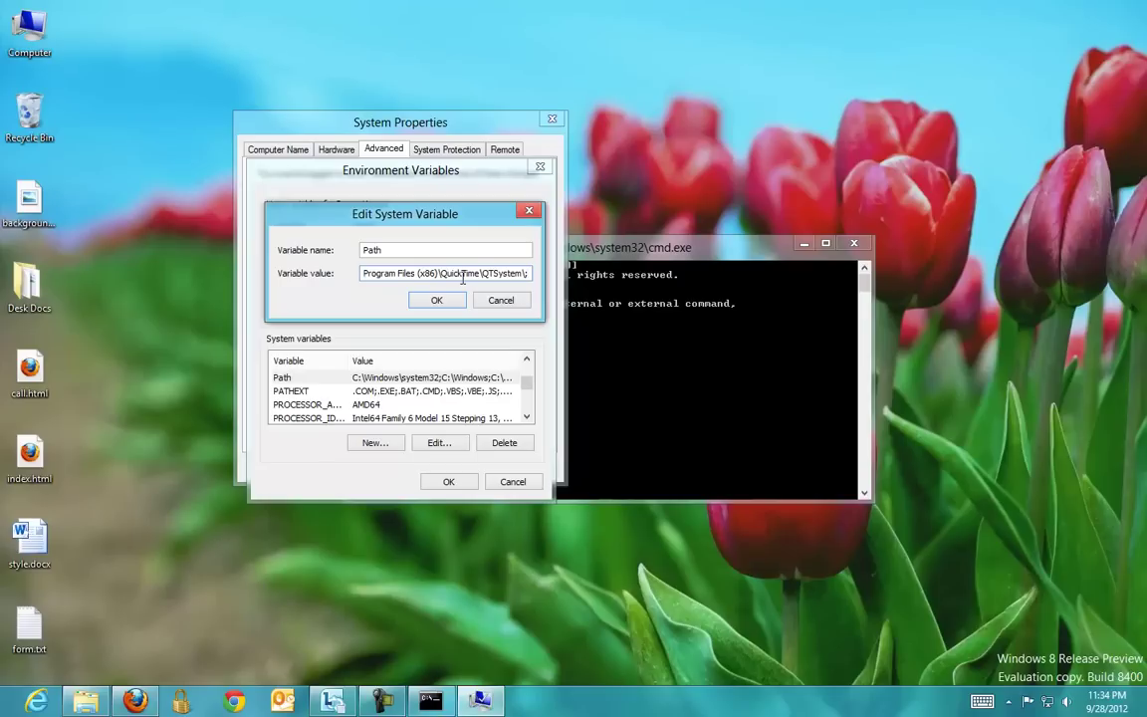
{"action": "key", "text": "ctrl+v"}
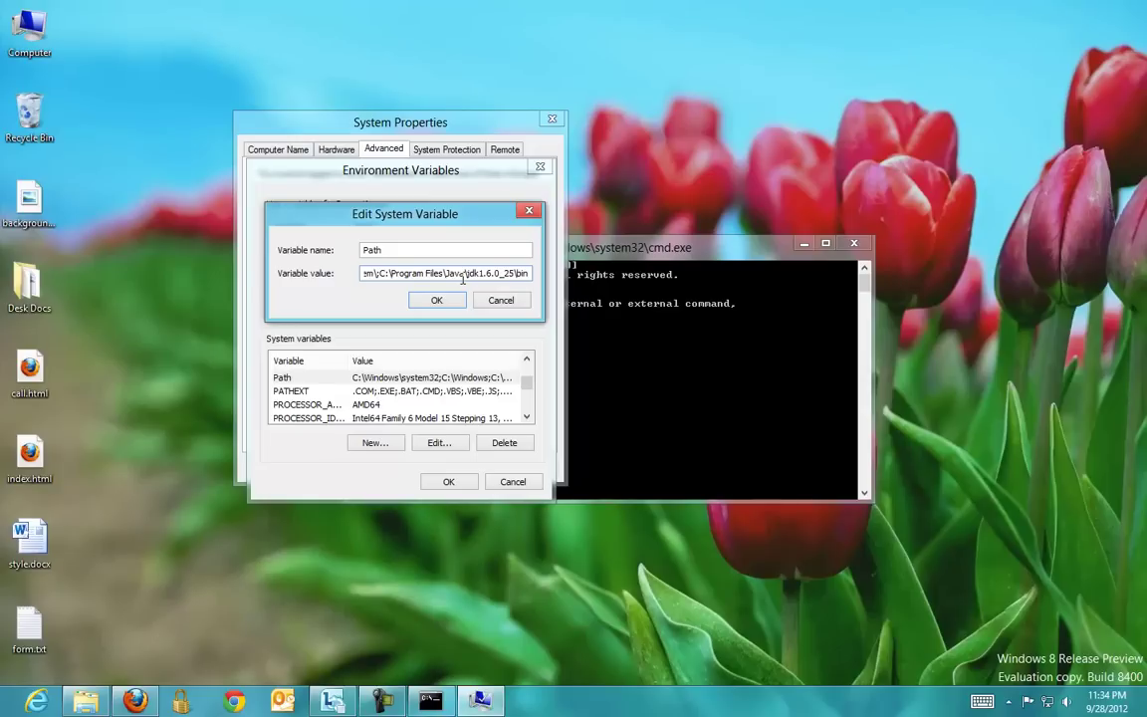
{"action": "type", "text": ";"}
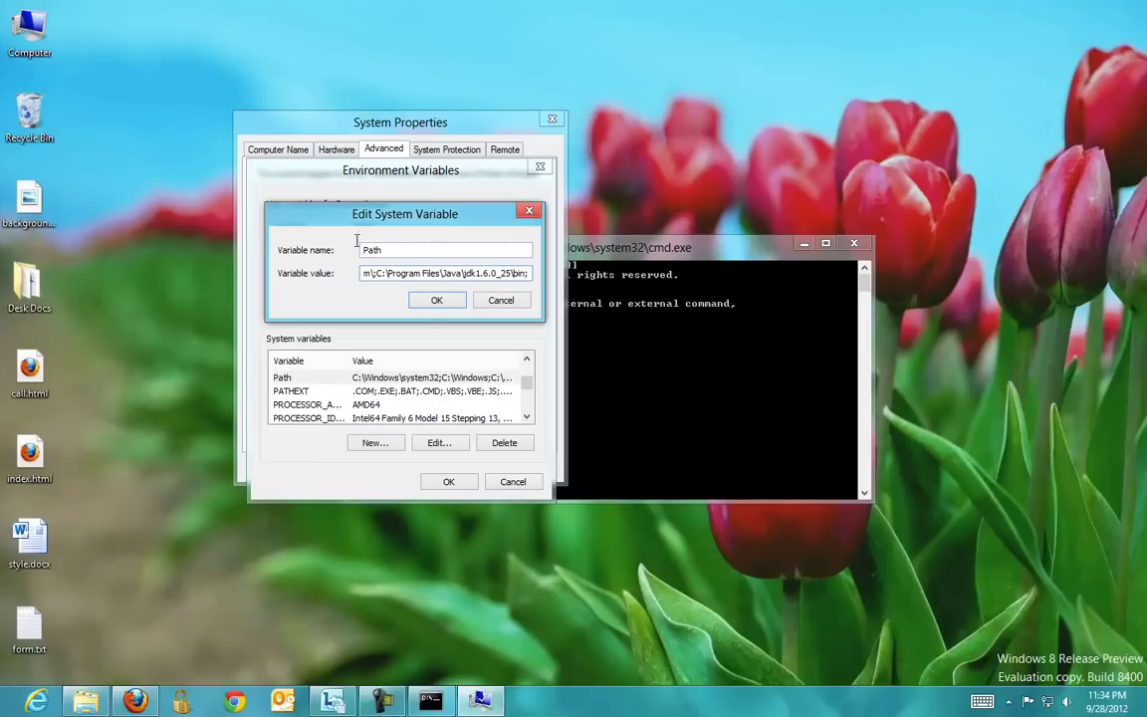
Step: Confirm the edited Path with OK in all three dialogs
{"action": "left_click", "coordinate": [432, 304]}
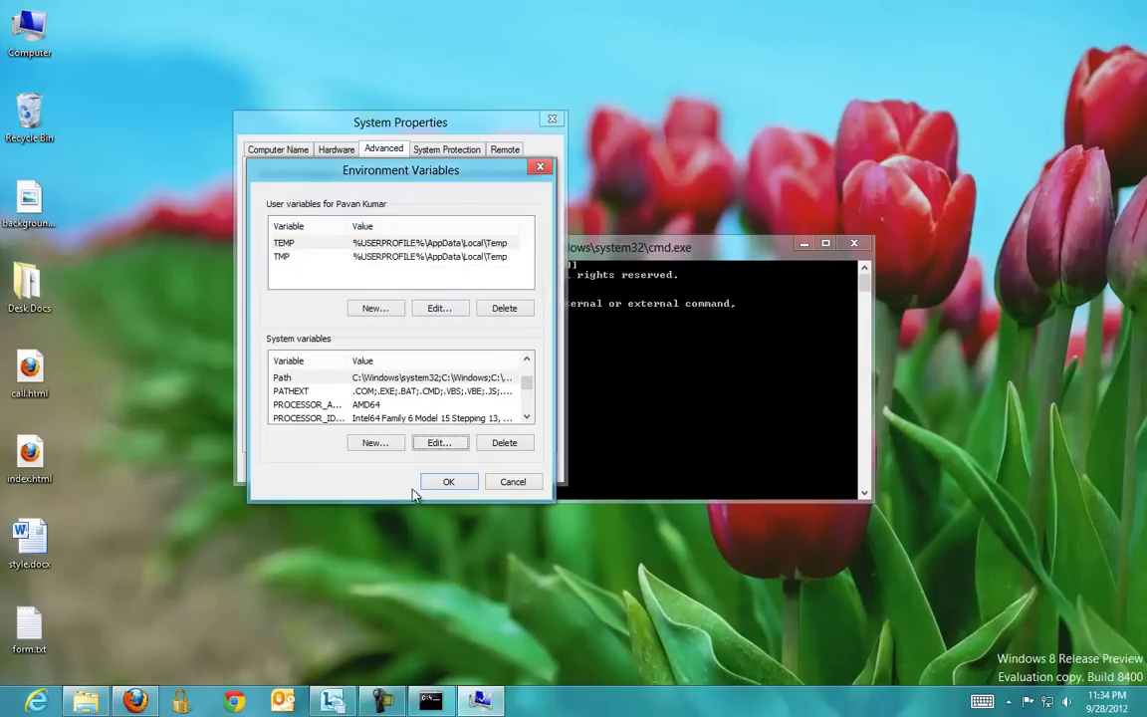
{"action": "left_click", "coordinate": [456, 484]}
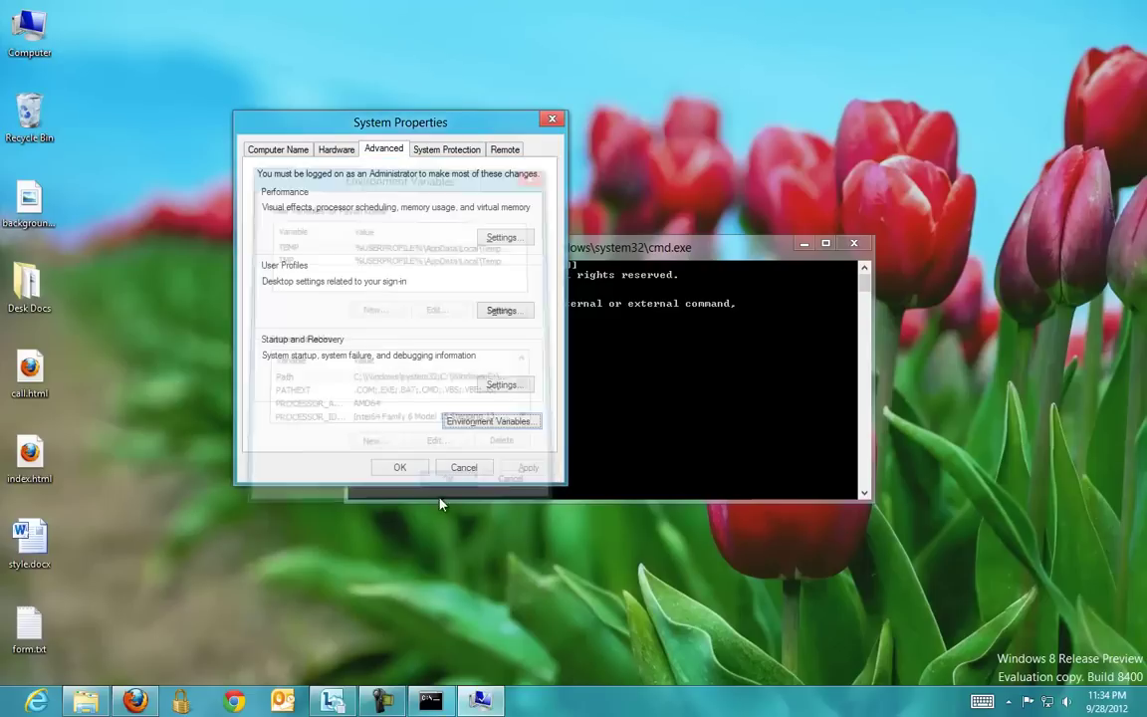
{"action": "left_click", "coordinate": [414, 472]}
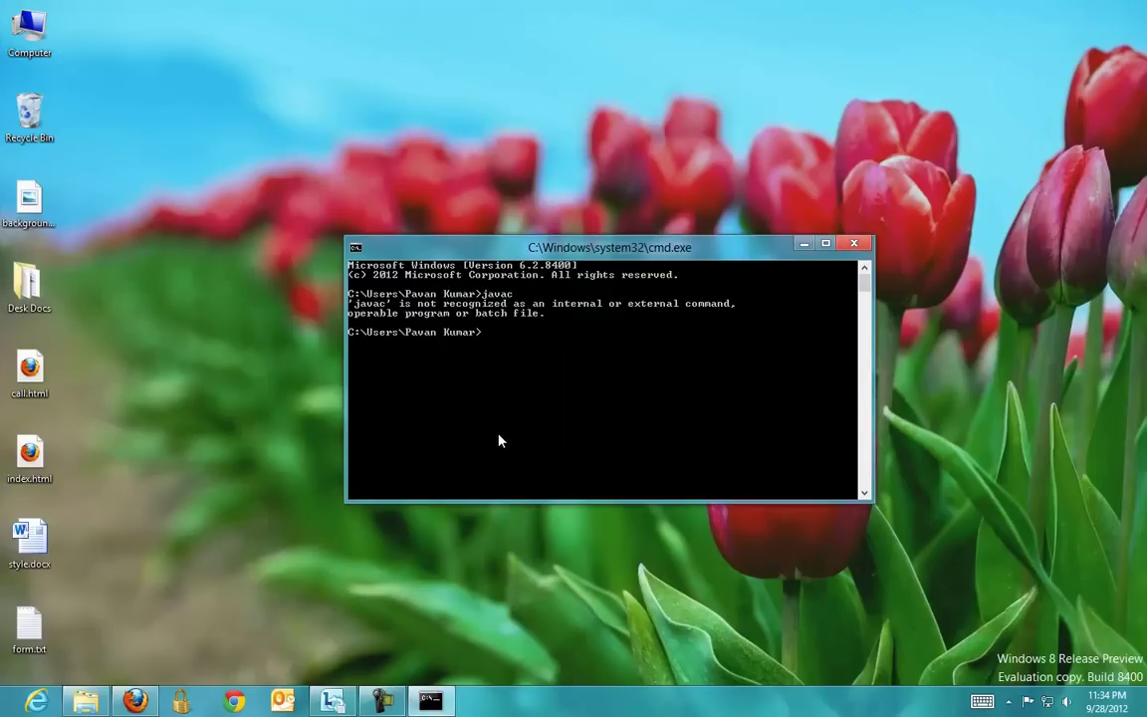
Step: Close the old console with exit and start a fresh cmd window
{"action": "type", "text": "exit"}
{"action": "key", "text": "Return"}
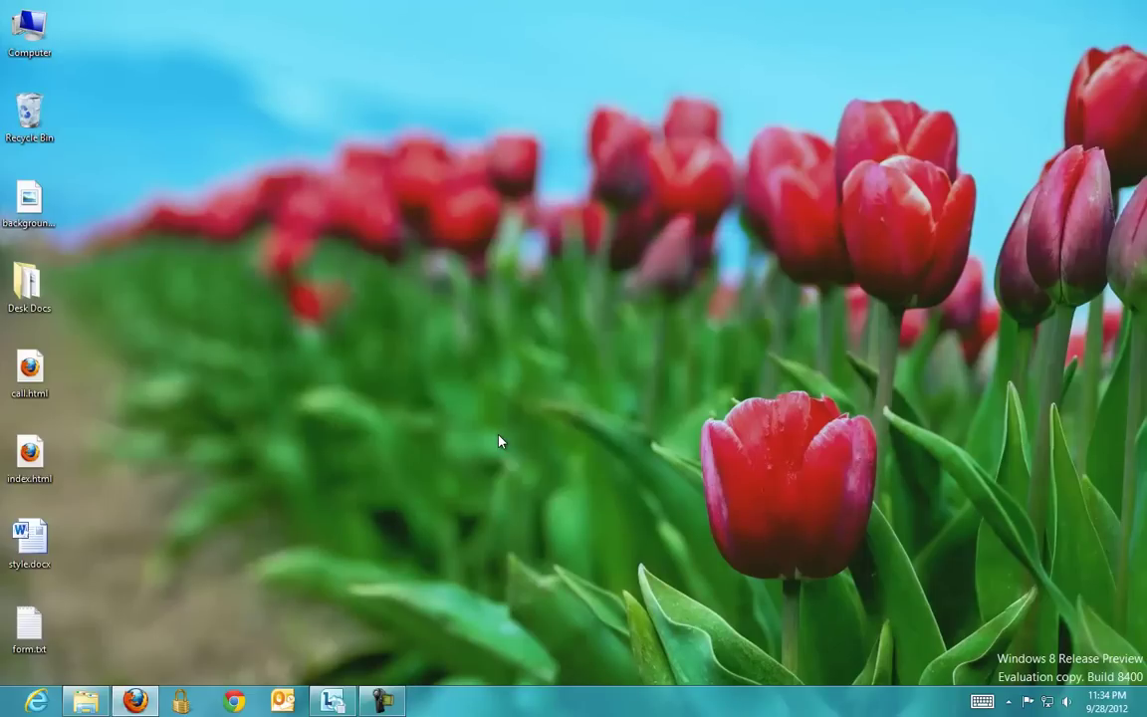
{"action": "key", "text": "super+r"}
{"action": "type", "text": "c"}
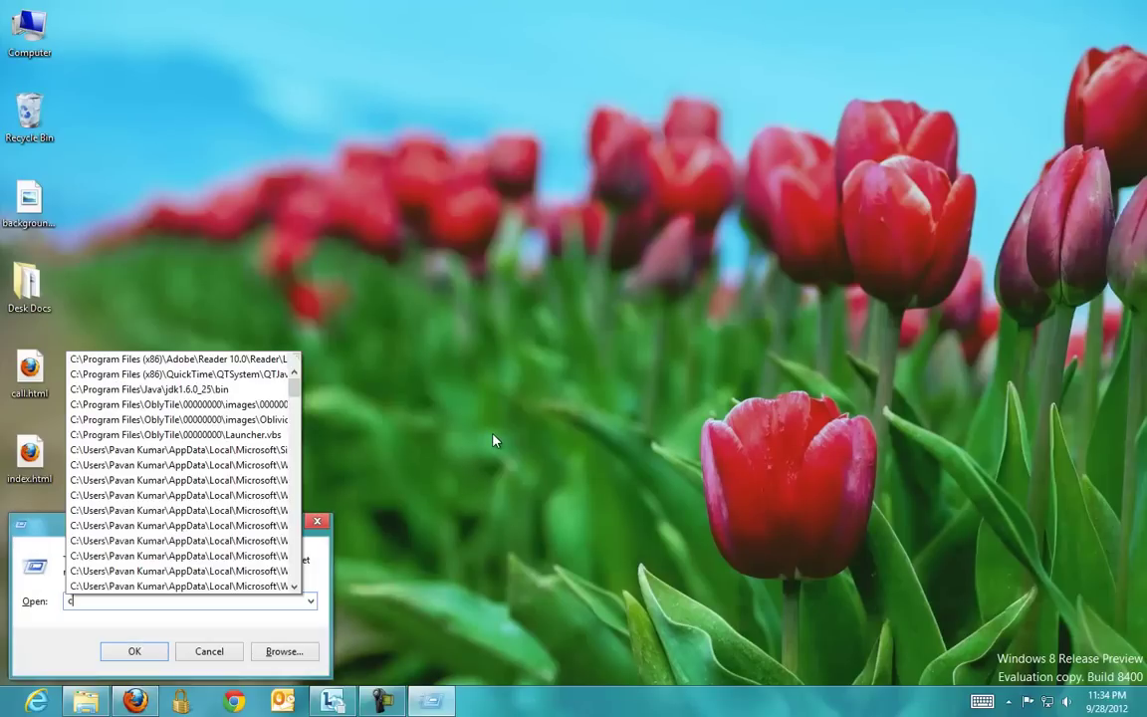
{"action": "type", "text": "md"}
{"action": "key", "text": "Return"}
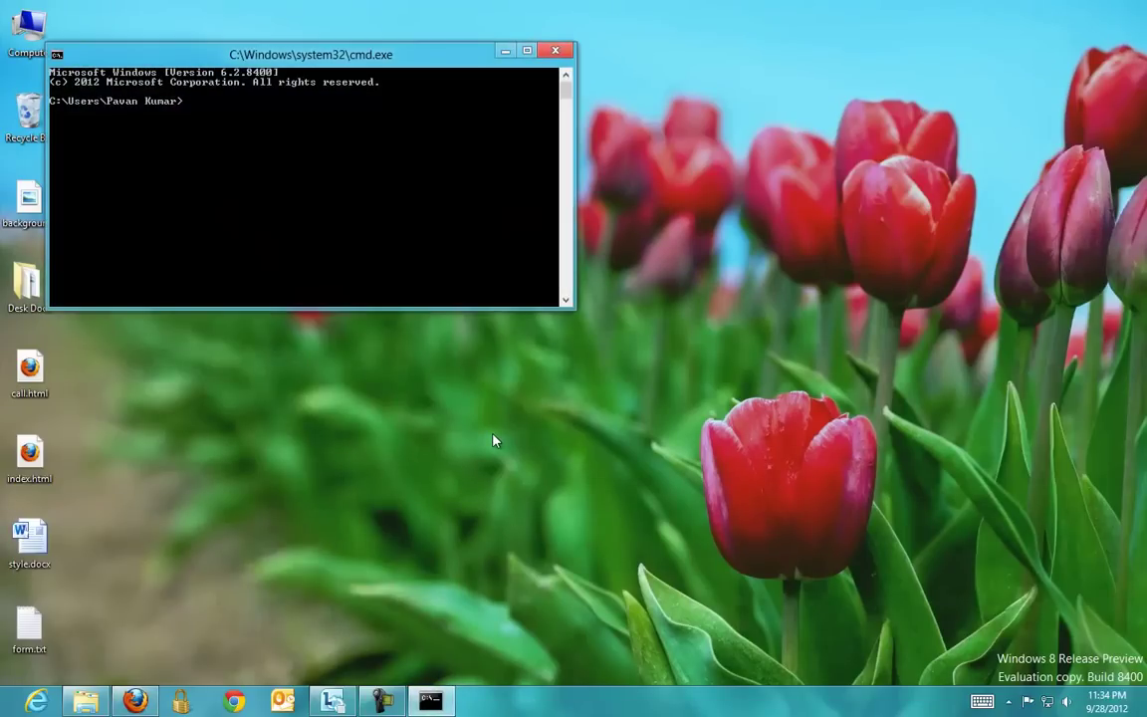
Step: Run javac to print its usage options, and centre the console window
{"action": "type", "text": "javac"}
{"action": "key", "text": "Return"}
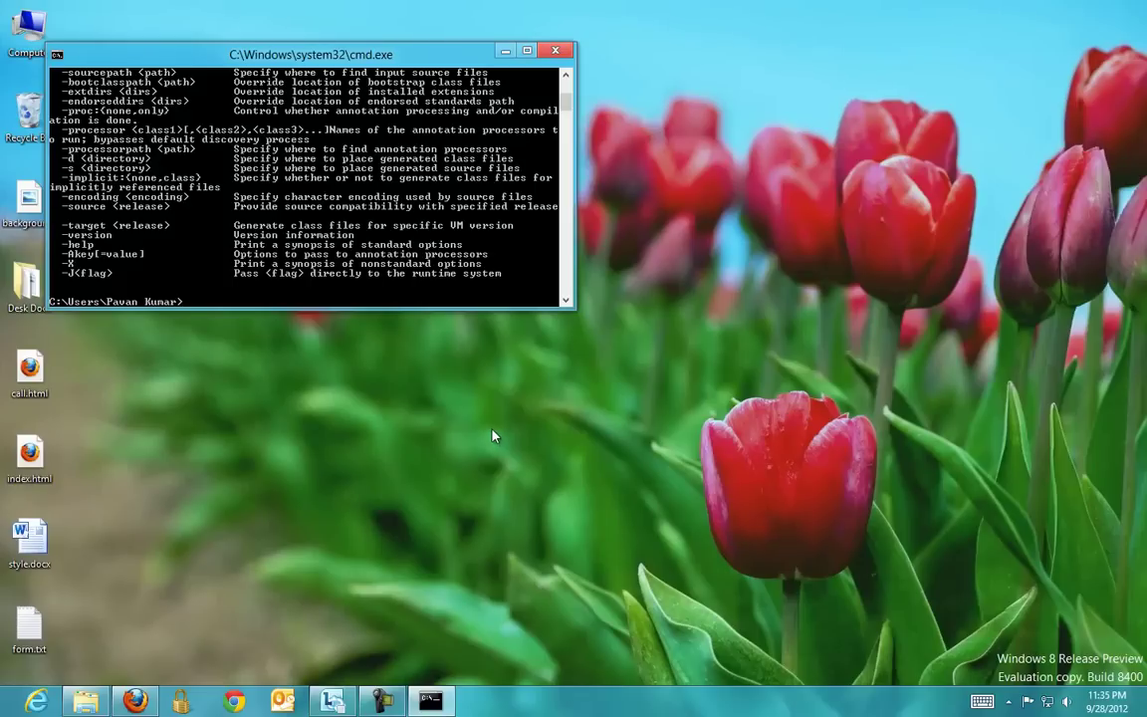
{"action": "left_click_drag", "start_coordinate": [349, 60], "coordinate": [609, 212]}
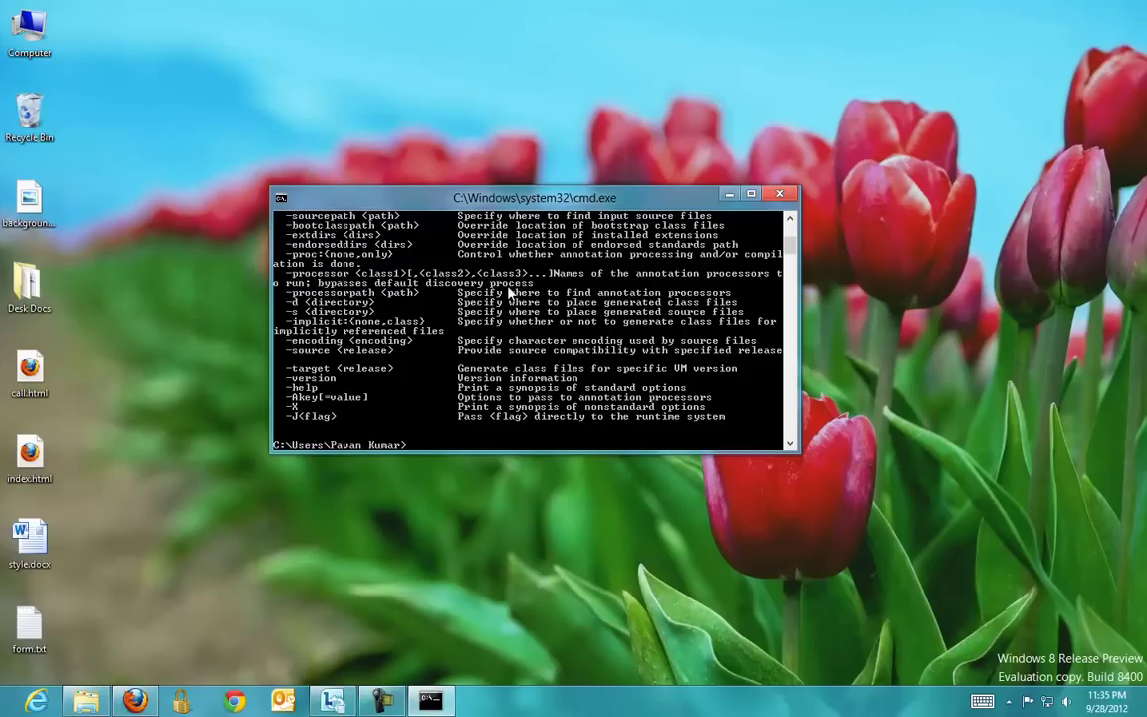
Step: Show the jdk1.6.0_25\bin folder with its path, select javac.exe, then deselect it
{"action": "left_click", "coordinate": [68, 709]}
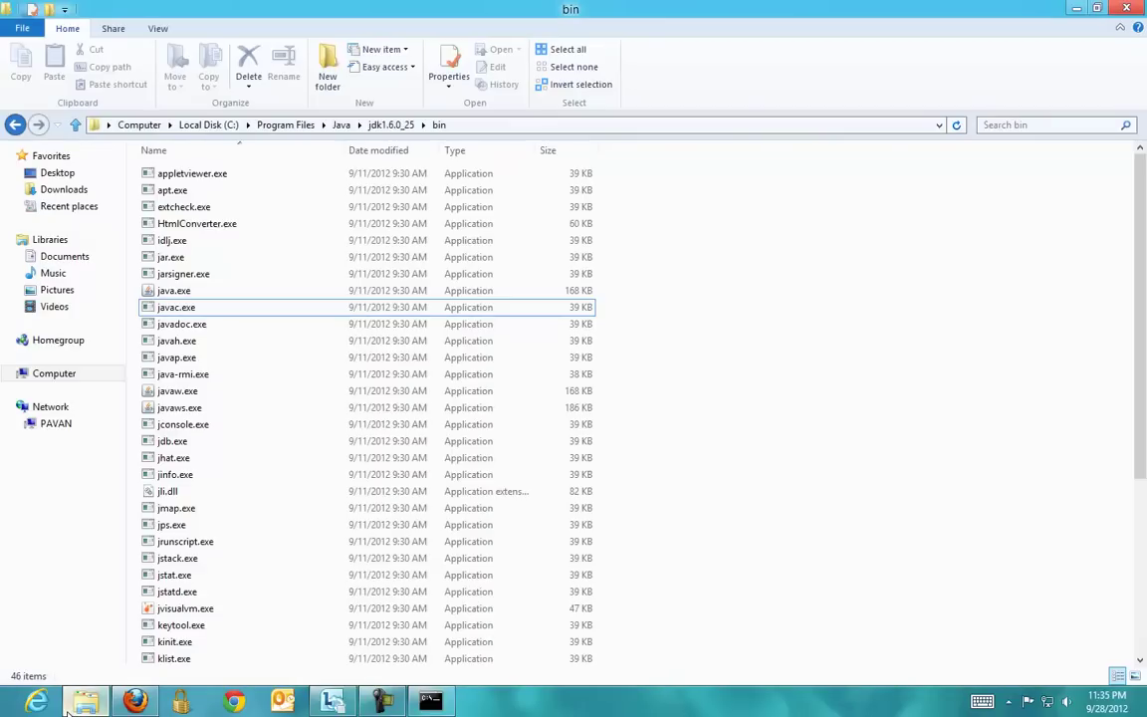
{"action": "left_click", "coordinate": [503, 124]}
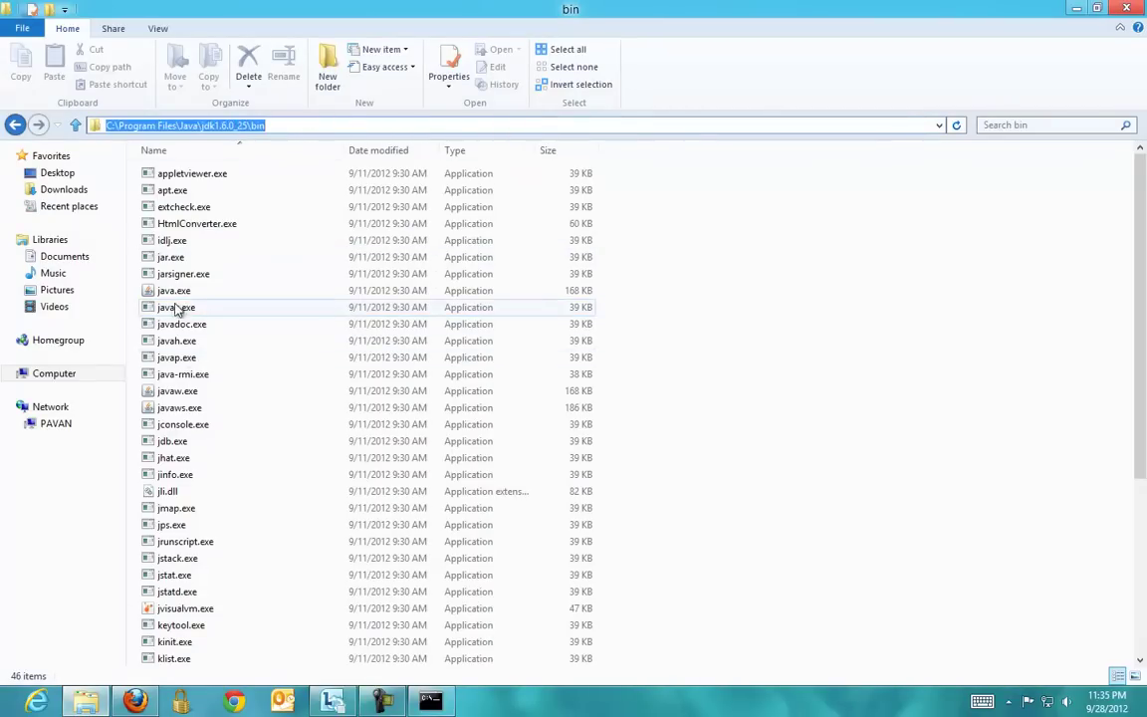
{"action": "left_click", "coordinate": [176, 307]}
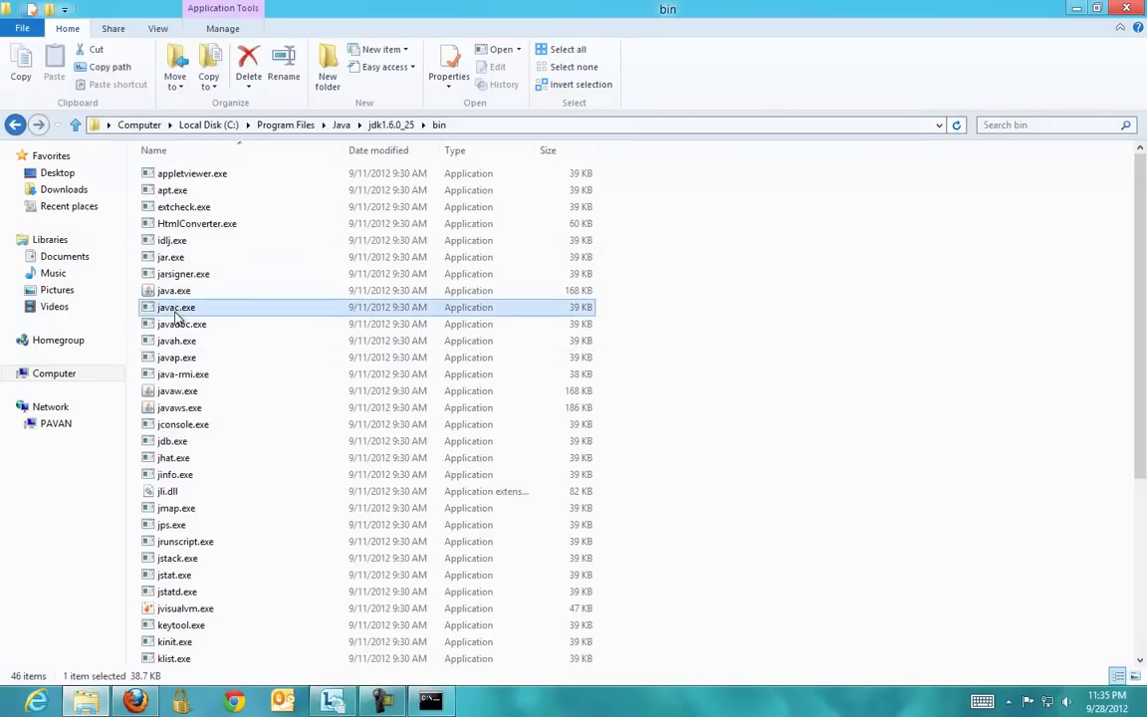
{"action": "left_click", "coordinate": [1081, 9]}
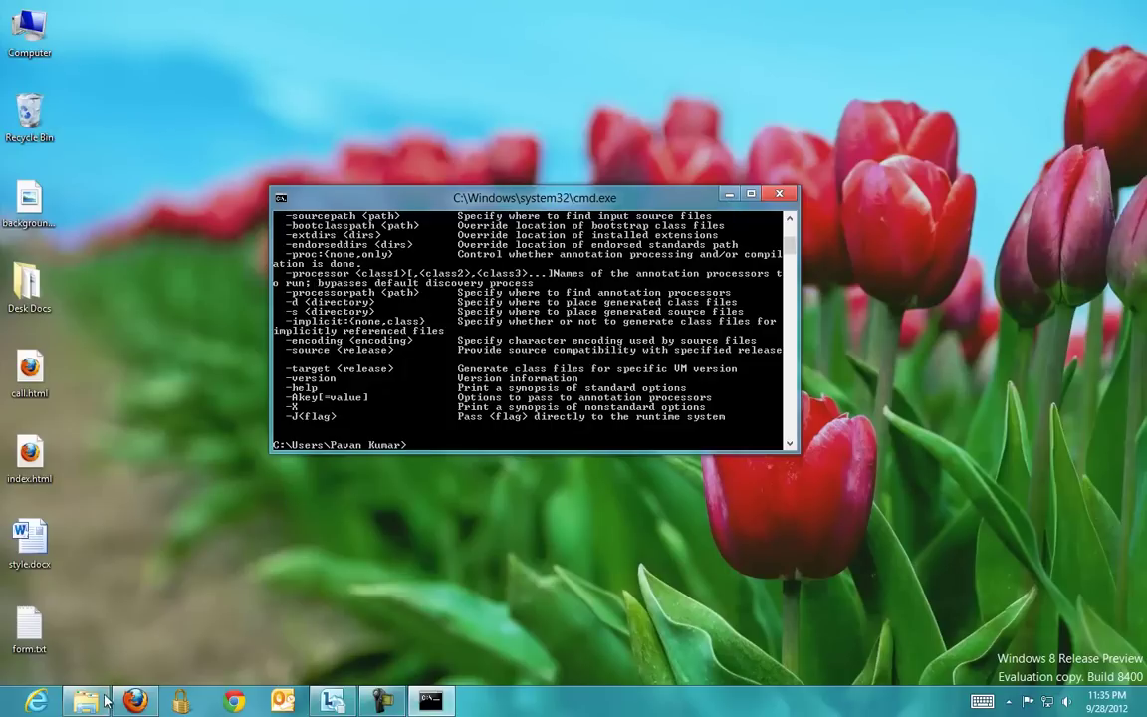
{"action": "left_click", "coordinate": [88, 623]}
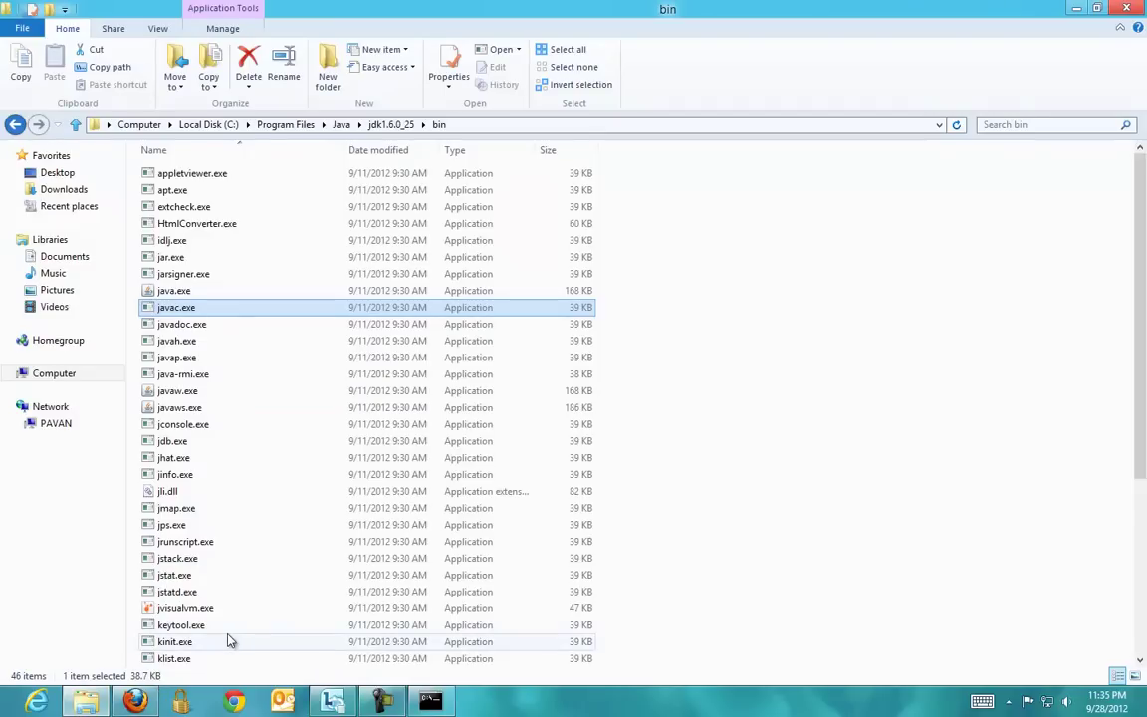
{"action": "left_click", "coordinate": [827, 242]}
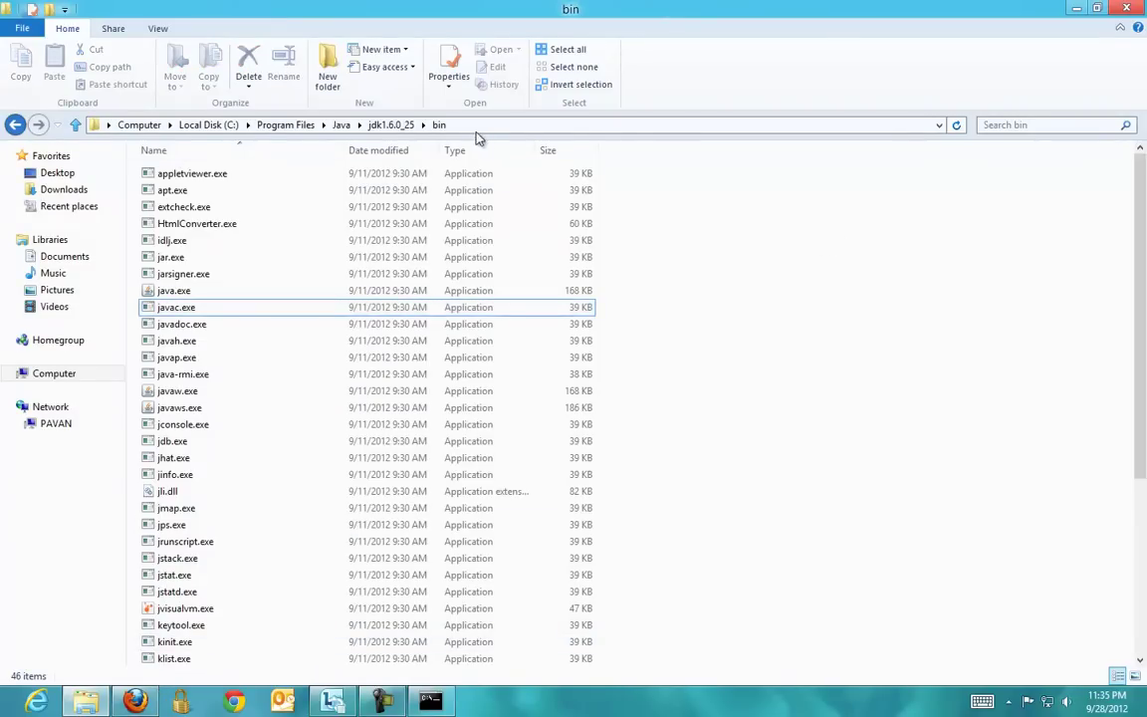
Step: Go up to jdk1.6.0_25, open its lib folder and highlight files from ct.sym to tools.jar
{"action": "left_click", "coordinate": [391, 125]}
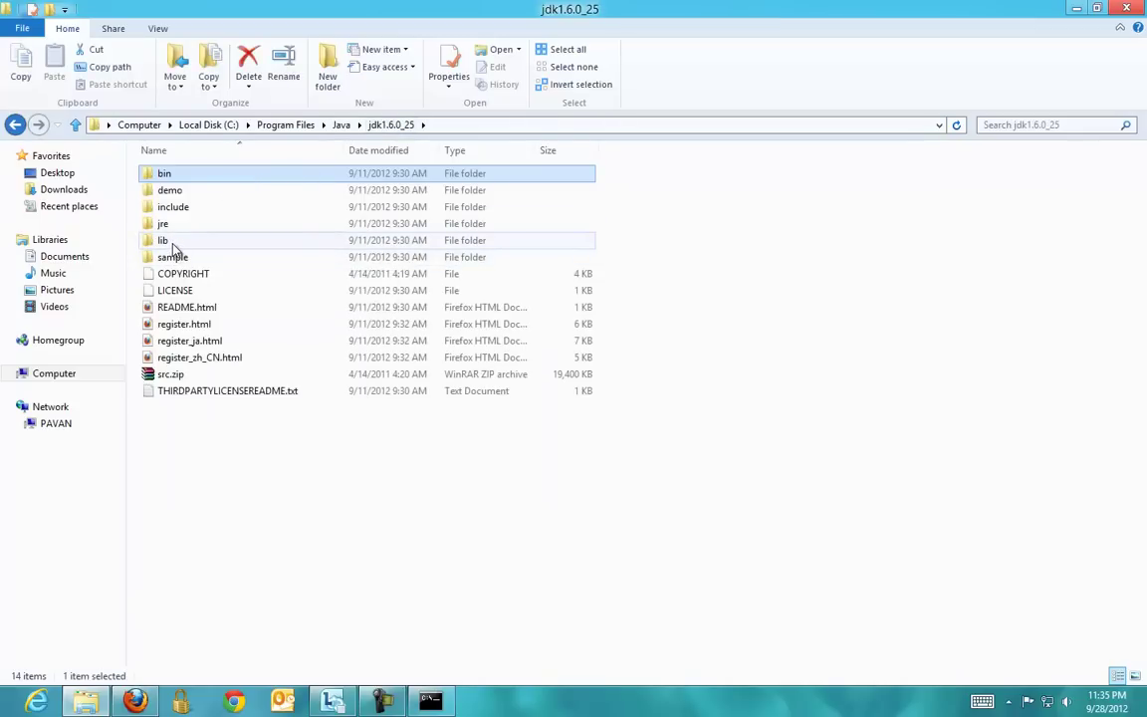
{"action": "left_click", "coordinate": [171, 243]}
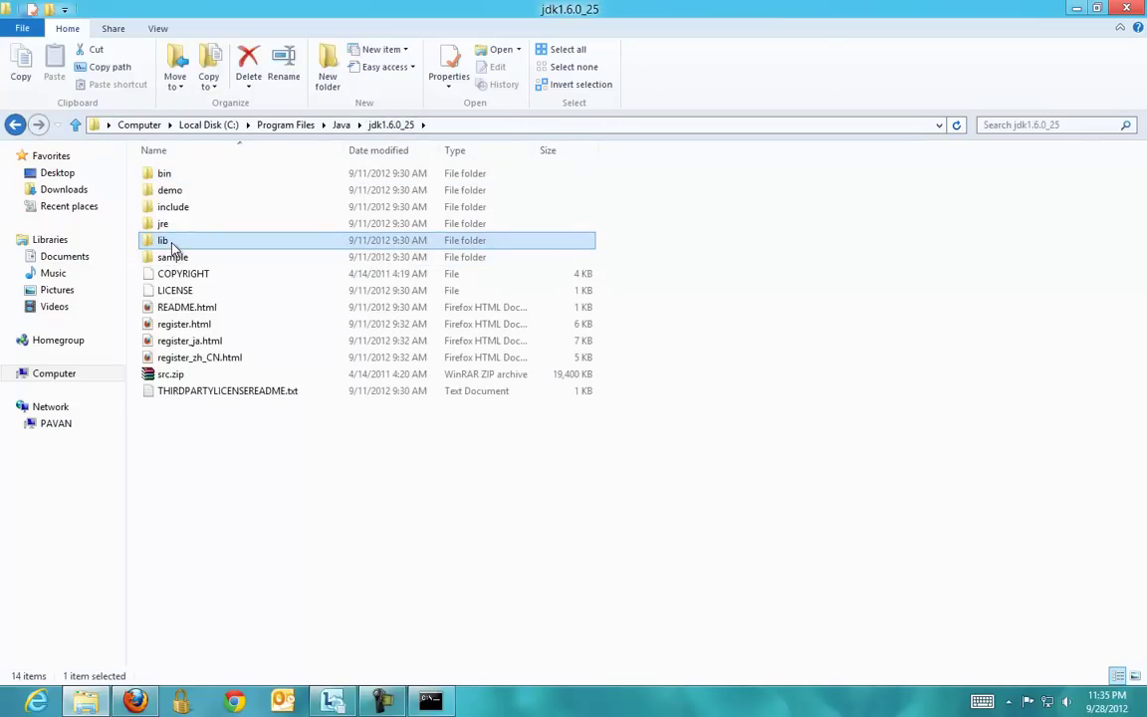
{"action": "double_click", "coordinate": [171, 244]}
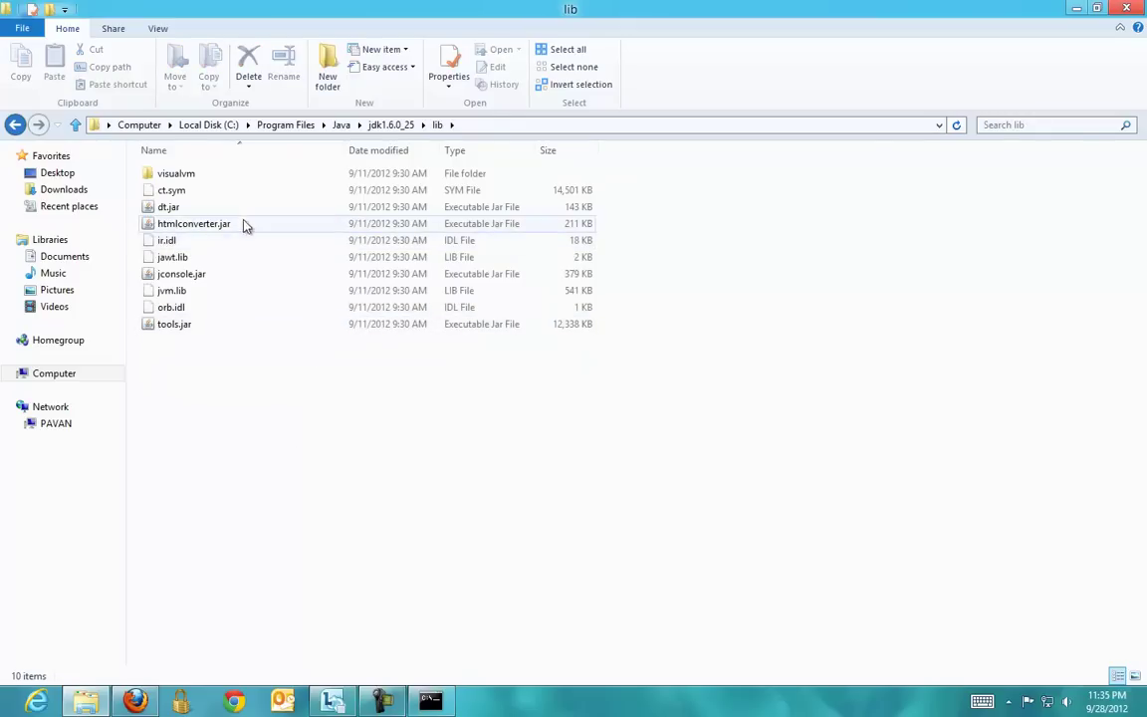
{"action": "left_click_drag", "start_coordinate": [530, 604], "coordinate": [207, 172]}
{"action": "left_click", "coordinate": [247, 613]}
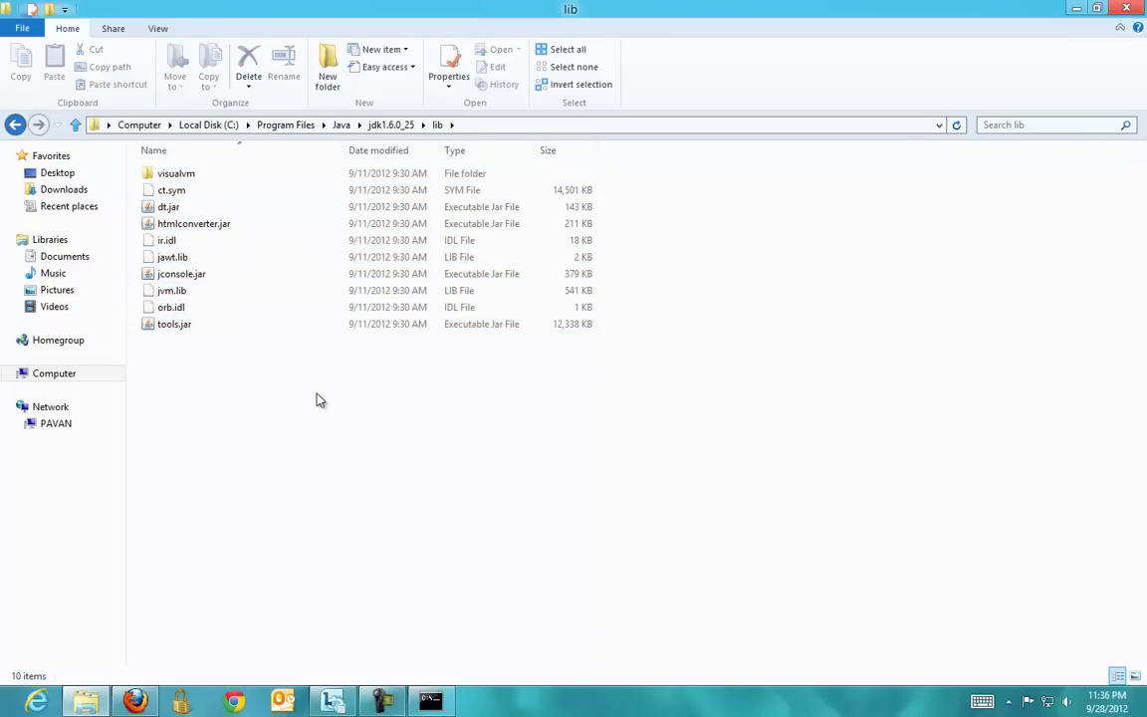
{"action": "left_click_drag", "start_coordinate": [320, 399], "coordinate": [412, 182]}
{"action": "left_click", "coordinate": [427, 453]}
Step: Launch SystemPropertiesAdvanced from the Run box and open Environment Variables
{"action": "left_click", "coordinate": [1080, 8]}
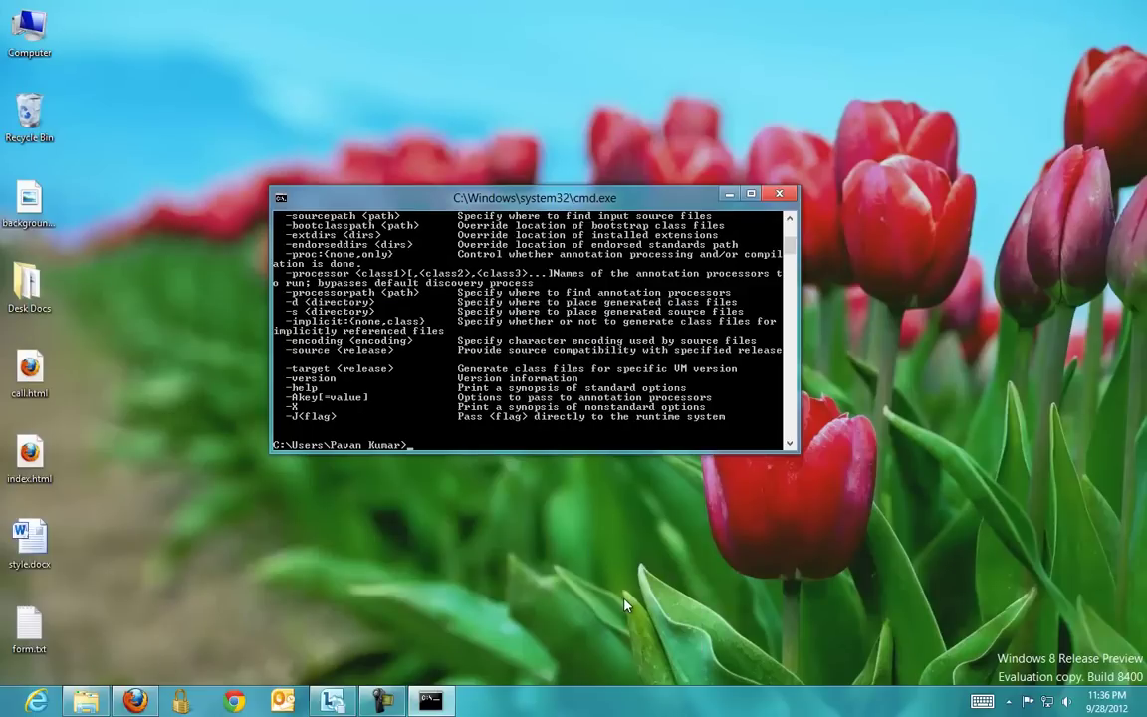
{"action": "key", "text": "super+r"}
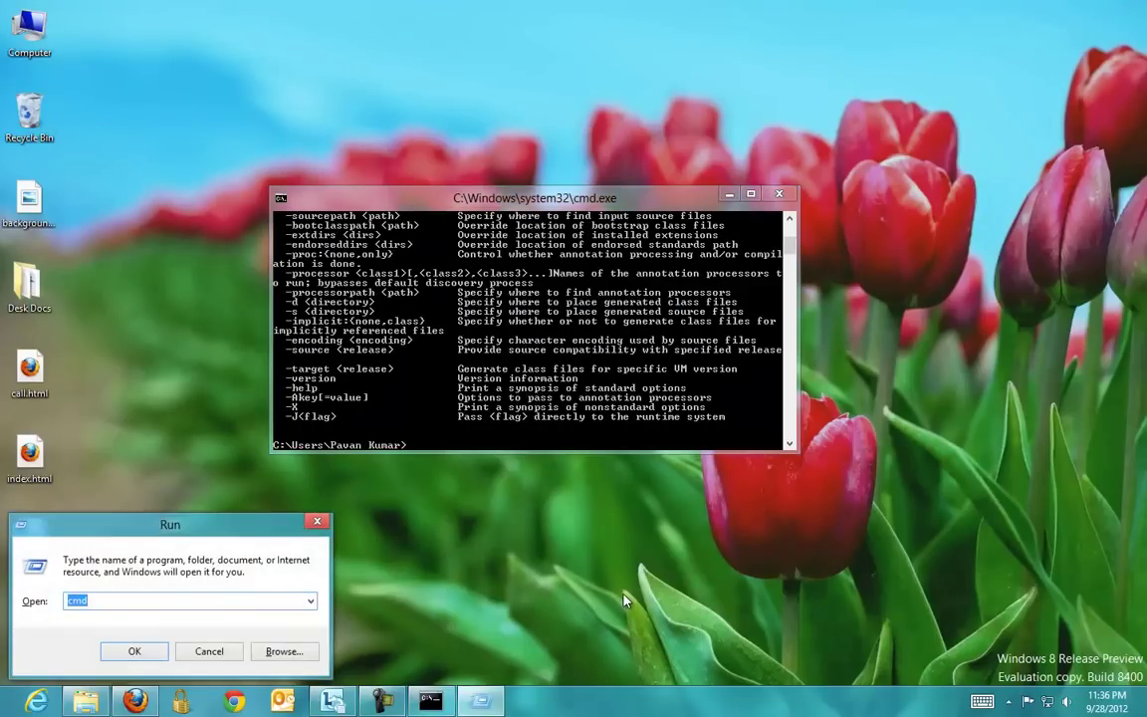
{"action": "type", "text": "sys"}
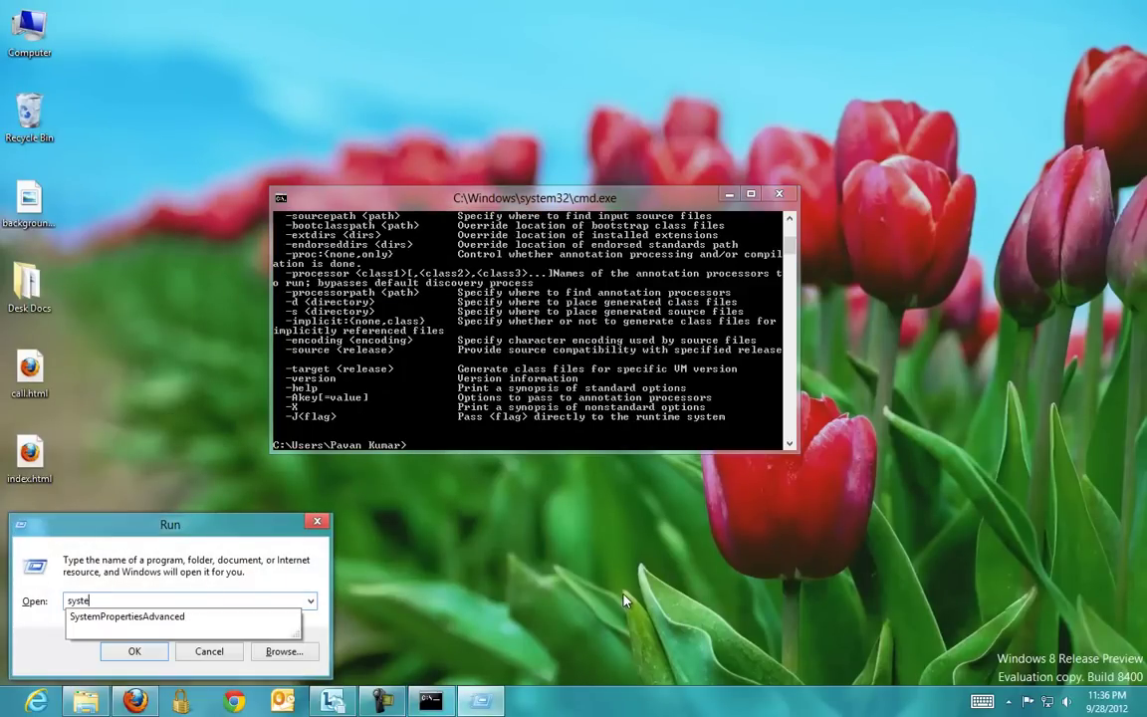
{"action": "type", "text": "te"}
{"action": "key", "text": "Down"}
{"action": "key", "text": "Return"}
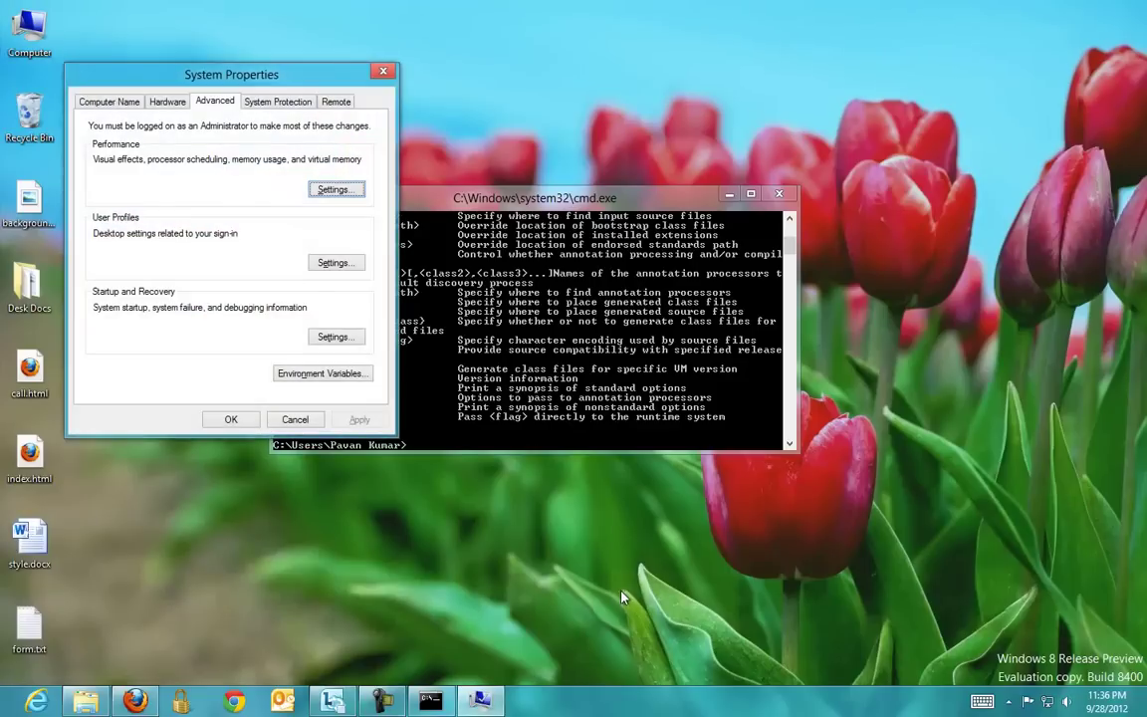
{"action": "left_click", "coordinate": [311, 372]}
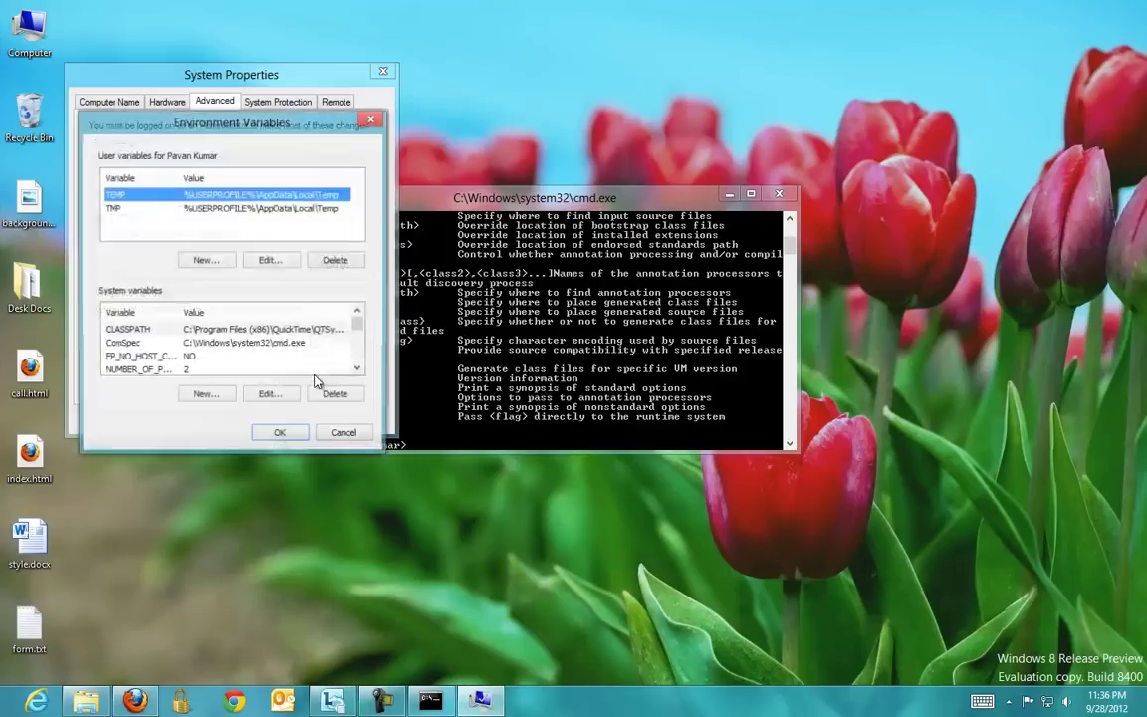
Step: Edit the CLASSPATH system variable, adding ; to the end of its value
{"action": "left_click", "coordinate": [118, 329]}
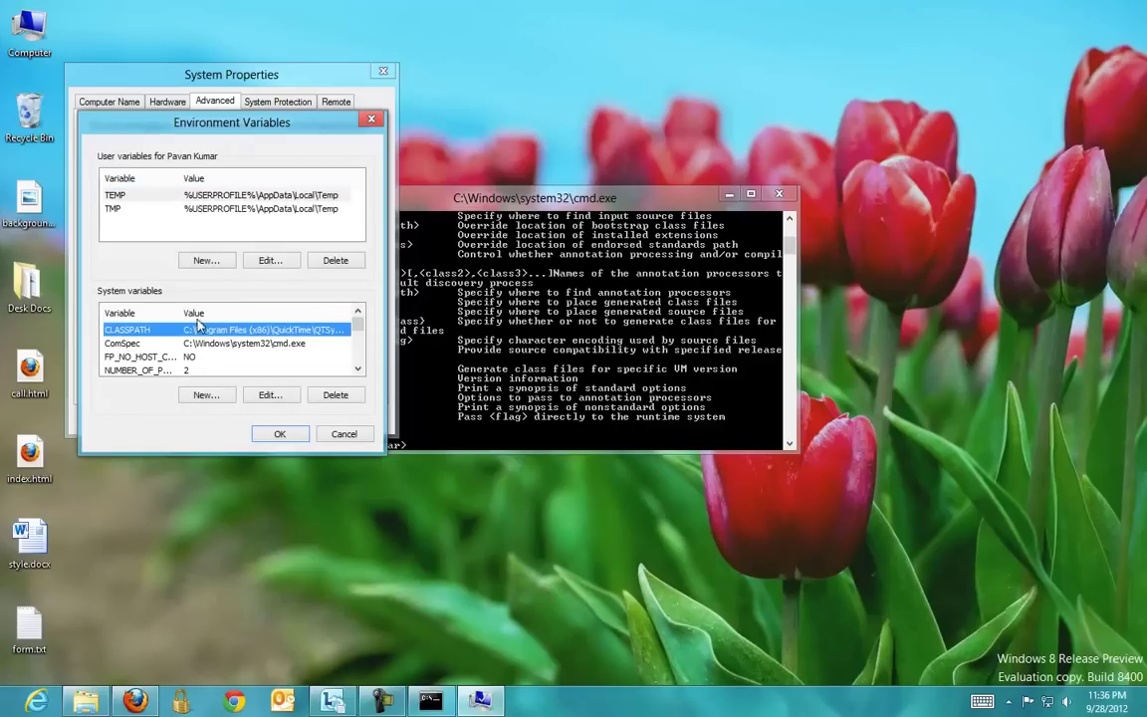
{"action": "double_click", "coordinate": [136, 330]}
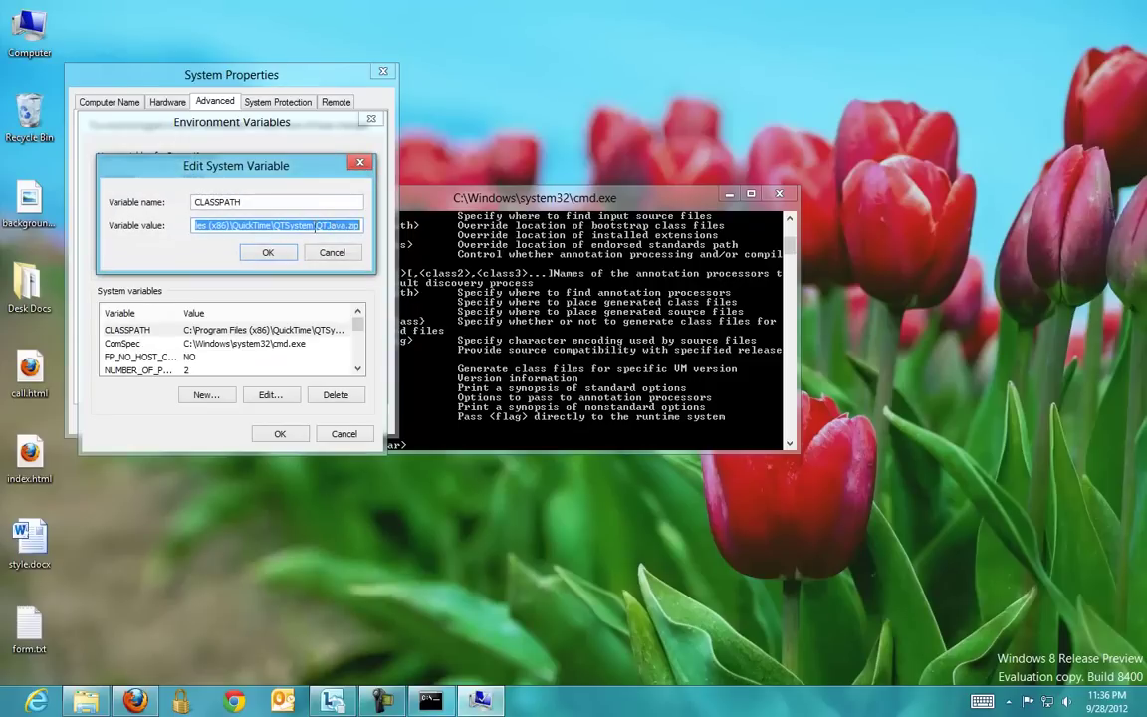
{"action": "left_click", "coordinate": [315, 225]}
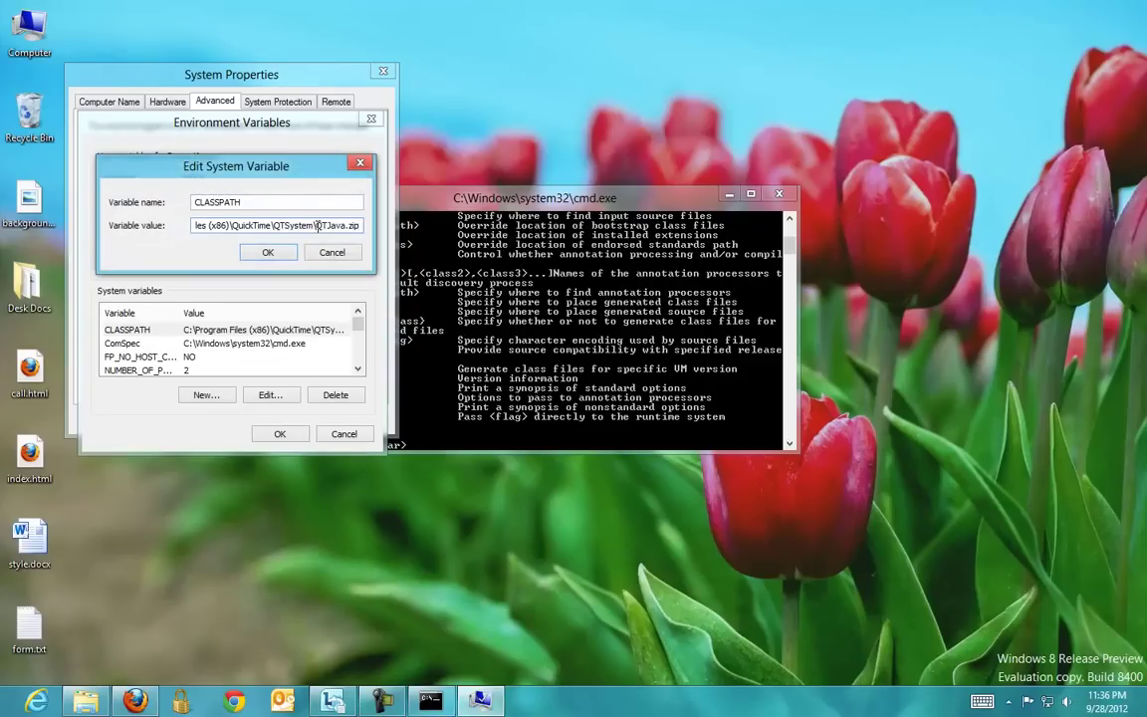
{"action": "key", "text": "End"}
{"action": "type", "text": ";"}
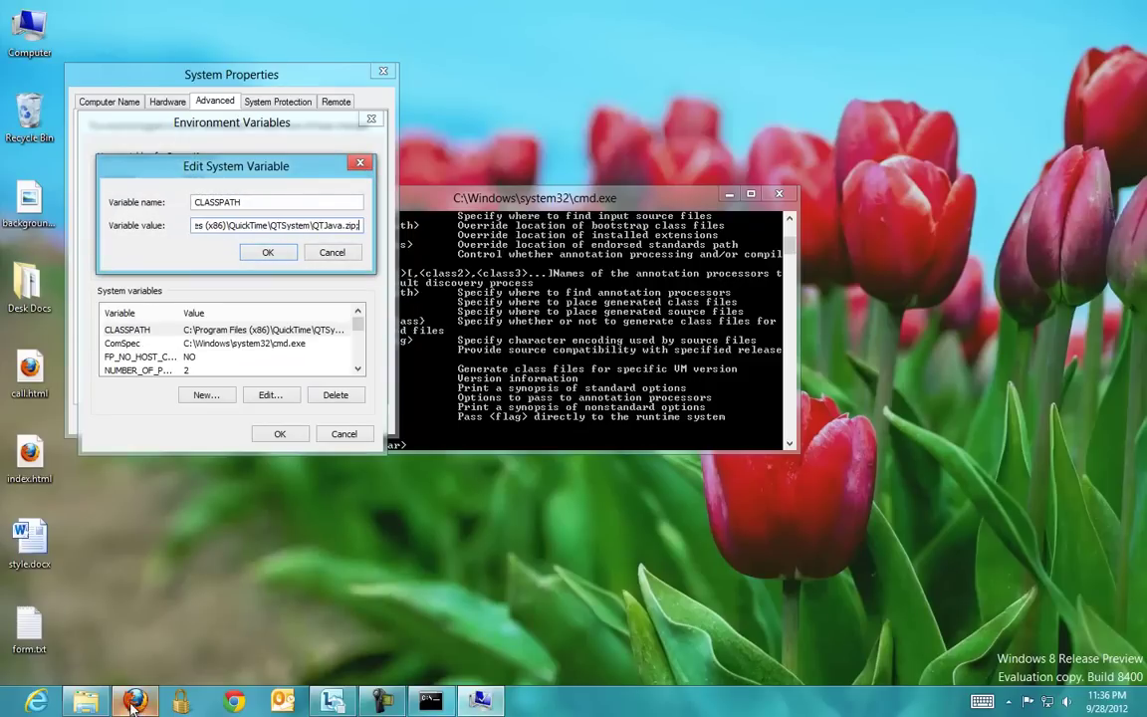
Step: Open C:\Program Files\Java\jre6\lib and select its full path in the address bar
{"action": "left_click", "coordinate": [85, 701]}
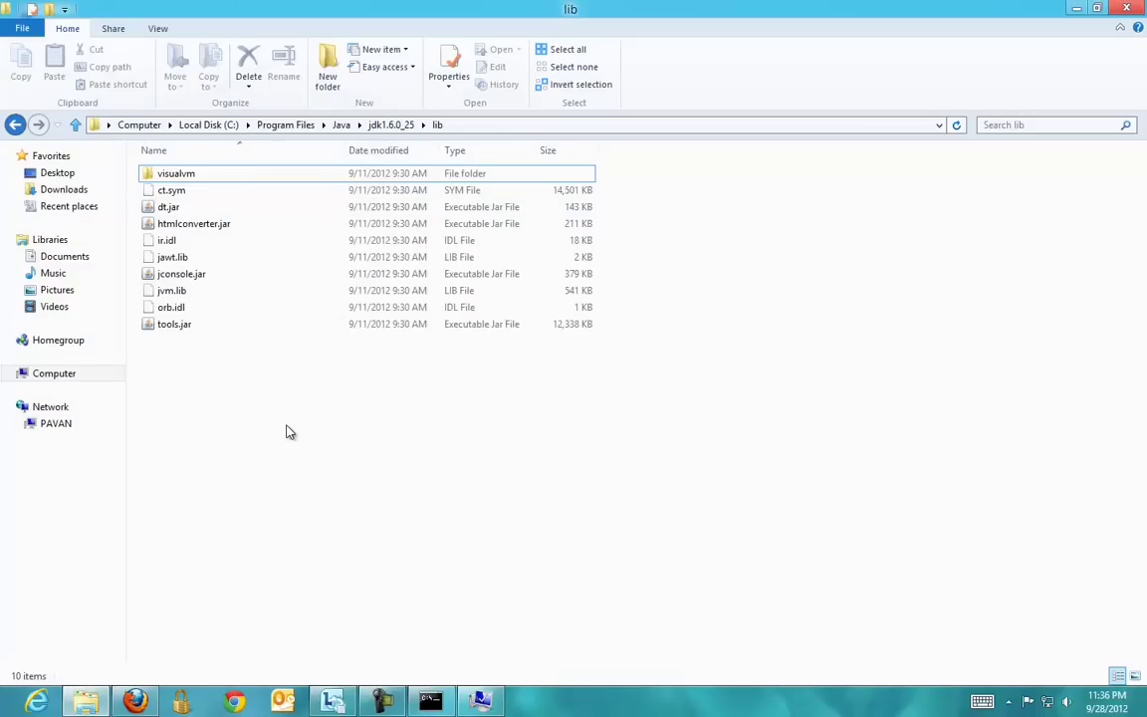
{"action": "left_click", "coordinate": [391, 124]}
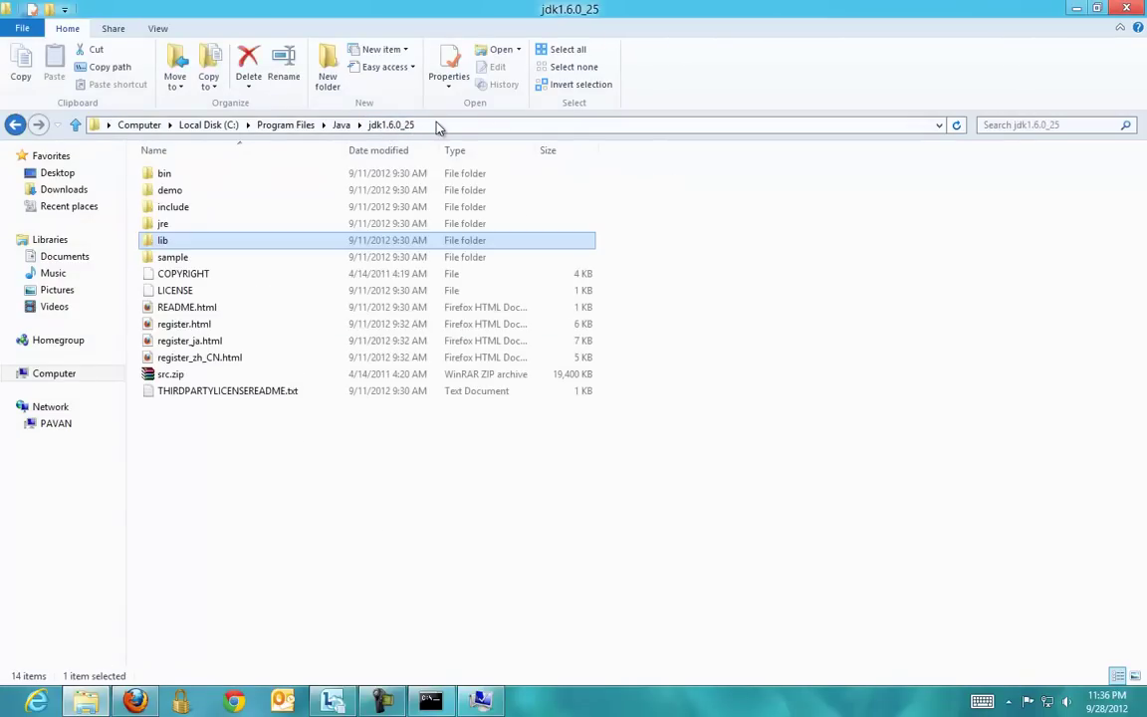
{"action": "double_click", "coordinate": [168, 241]}
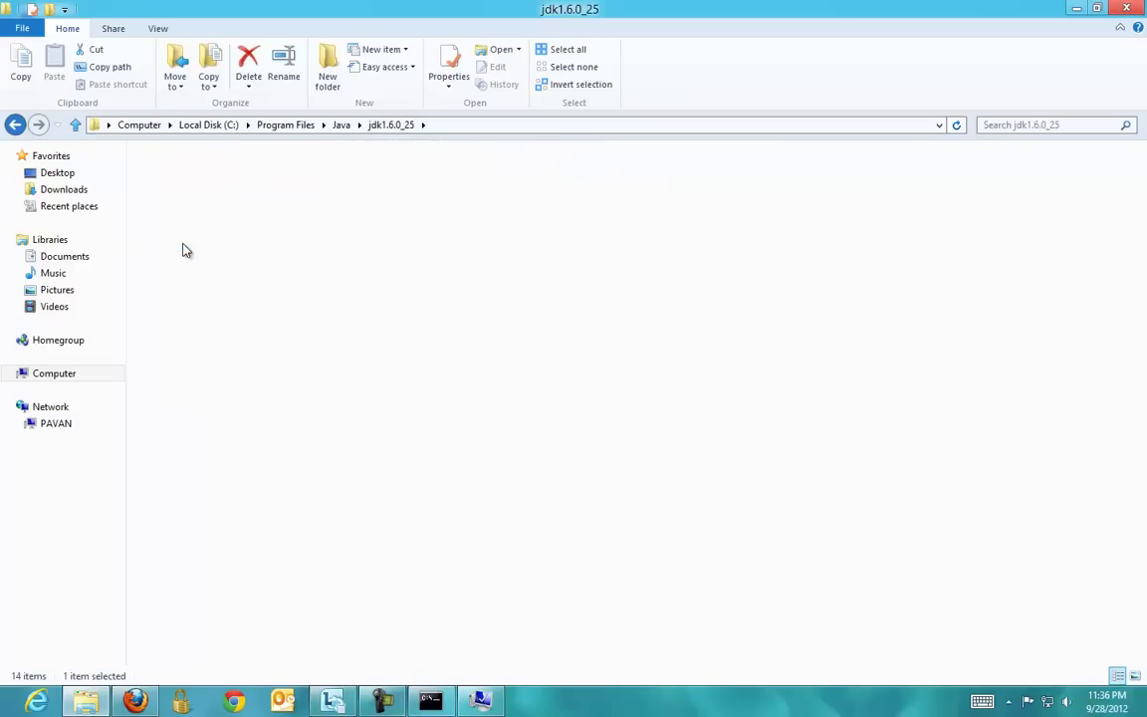
{"action": "left_click", "coordinate": [342, 124]}
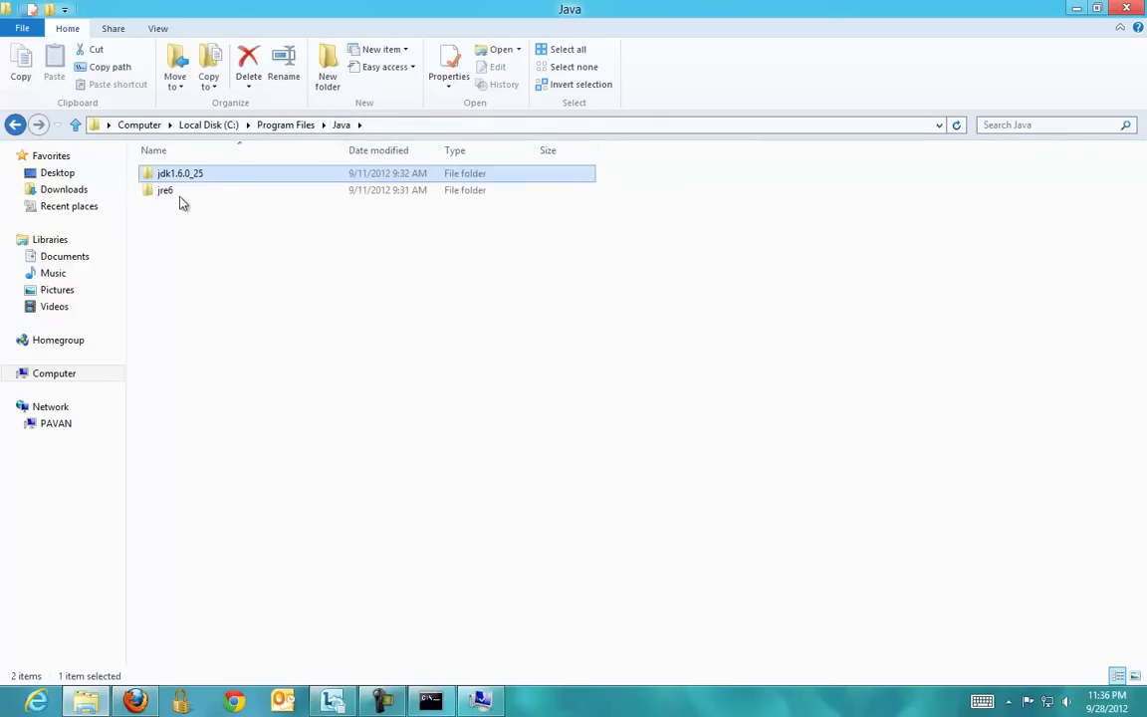
{"action": "double_click", "coordinate": [179, 194]}
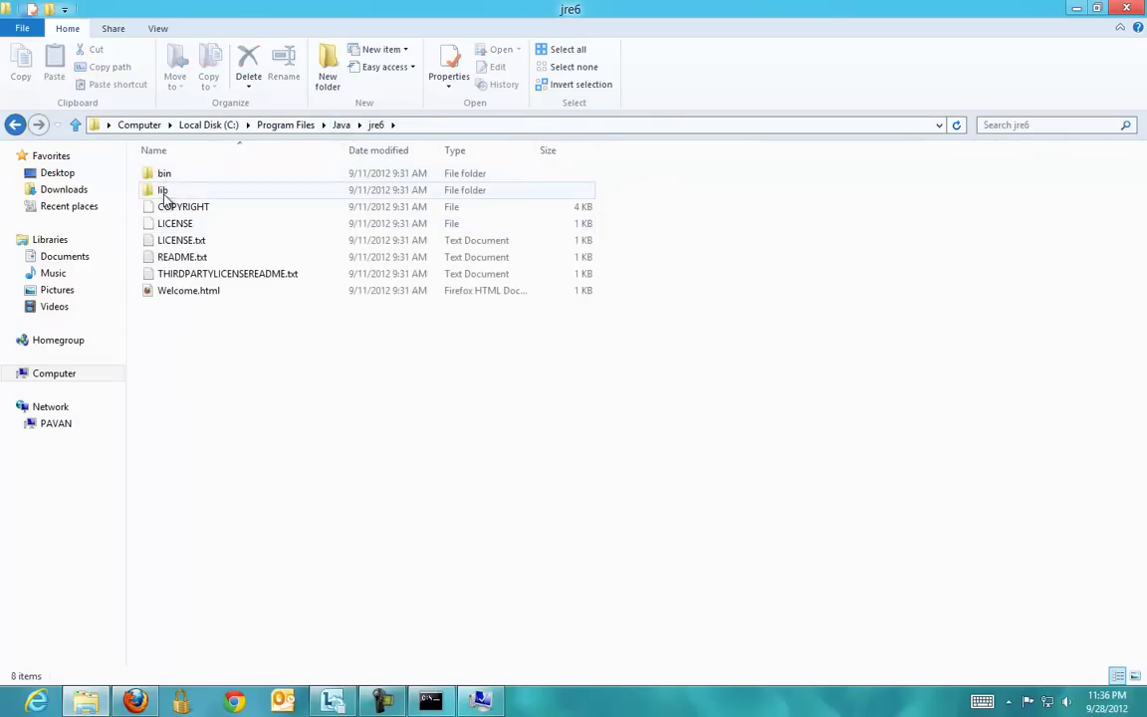
{"action": "double_click", "coordinate": [162, 191]}
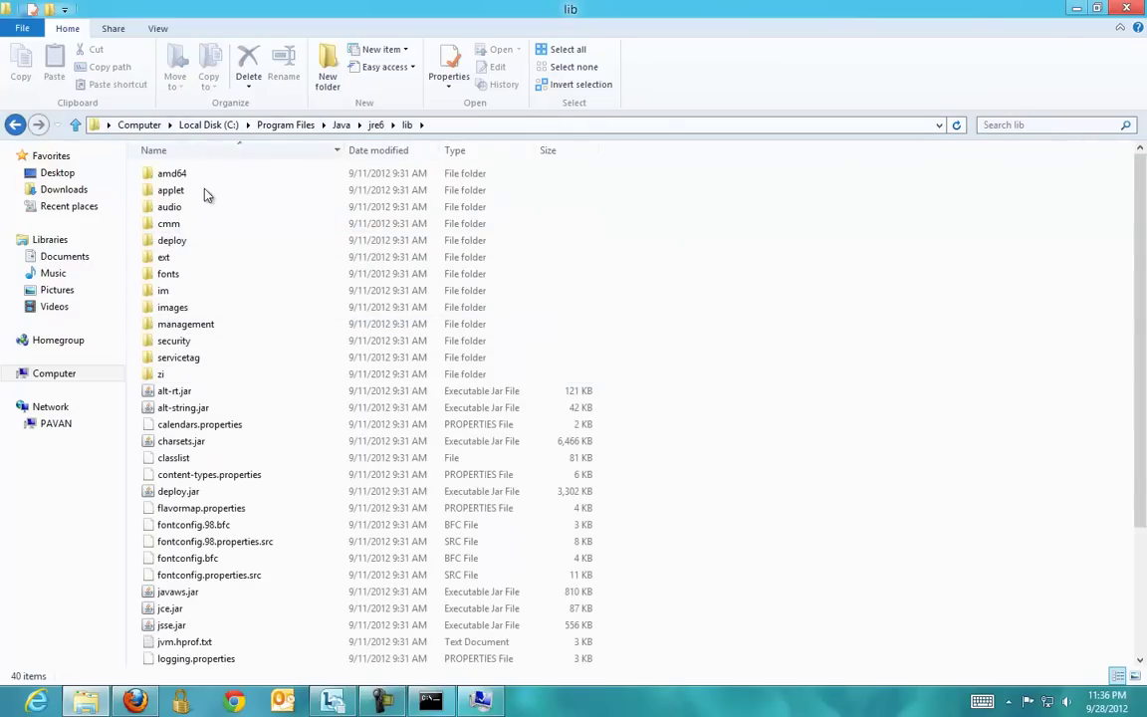
{"action": "scroll", "coordinate": [214, 384], "scroll_direction": "down", "scroll_amount": 4}
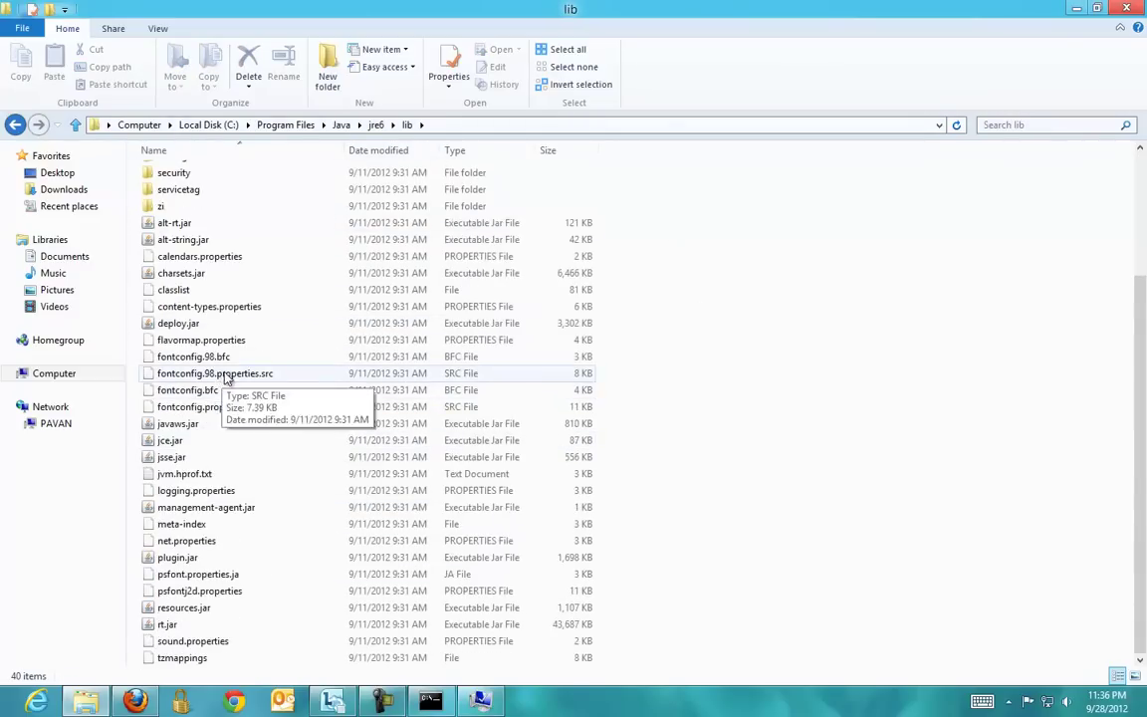
{"action": "scroll", "coordinate": [227, 379], "scroll_direction": "up", "scroll_amount": 4}
{"action": "left_click", "coordinate": [498, 126]}
{"action": "key", "text": "ctrl+c"}
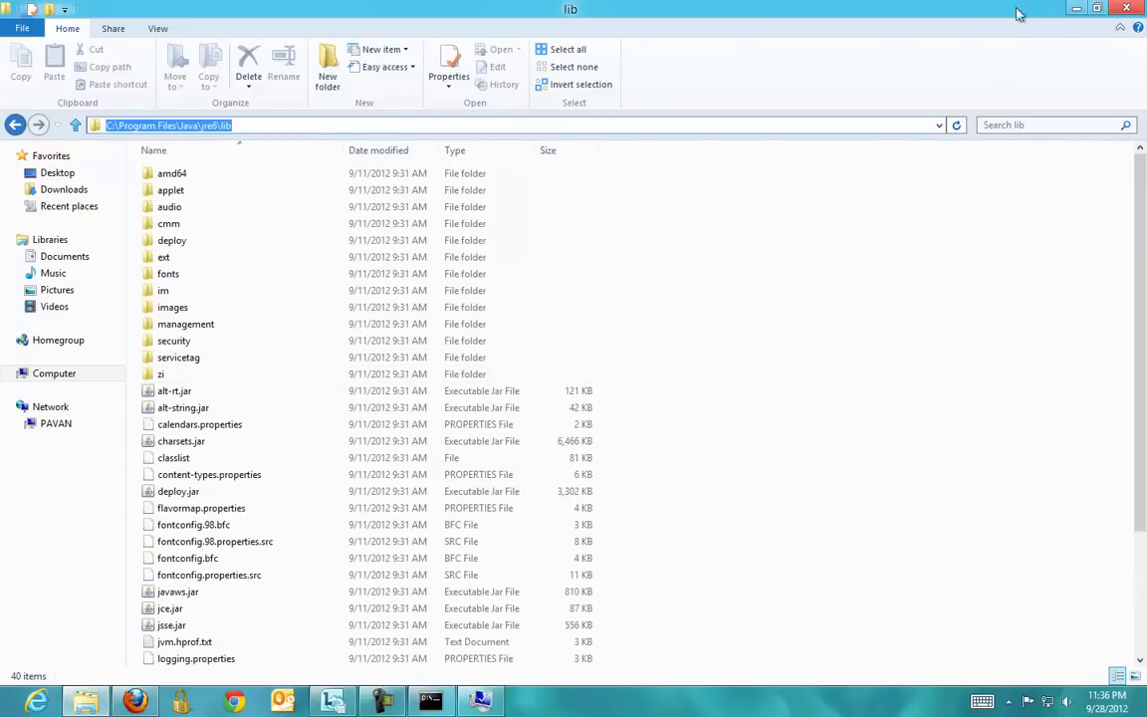
Step: Append C:\Program Files\Java\jre6\lib; to CLASSPATH and save with OK in every dialog
{"action": "left_click", "coordinate": [1078, 9]}
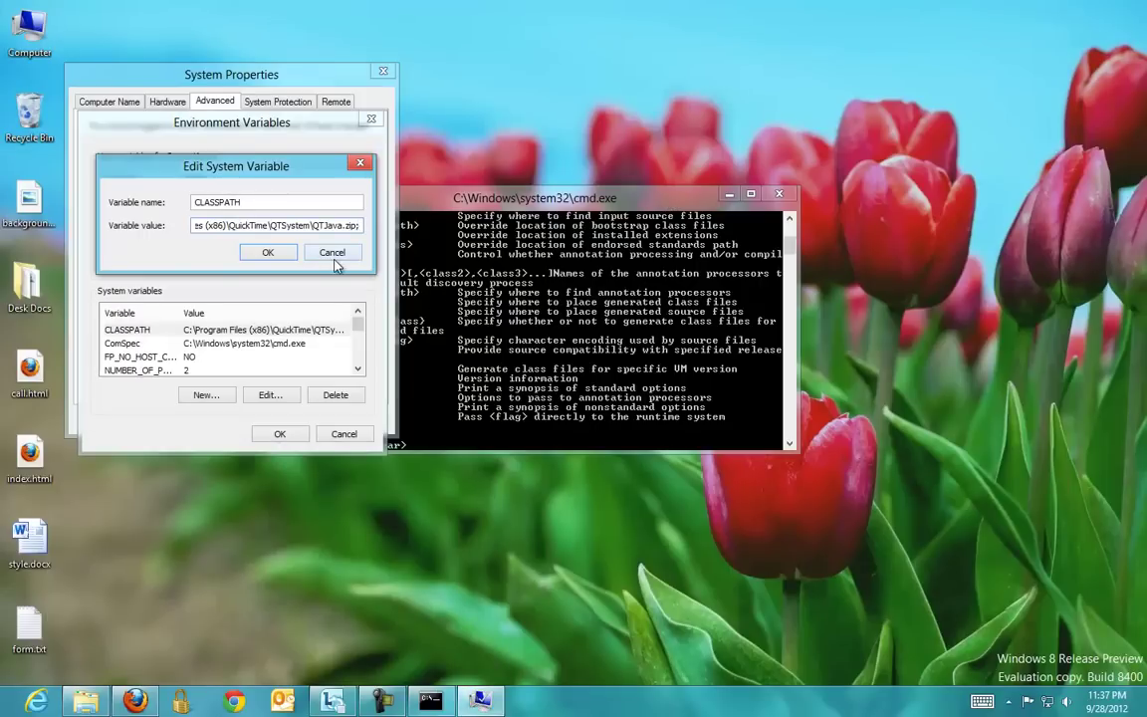
{"action": "key", "text": "ctrl+v"}
{"action": "type", "text": ";"}
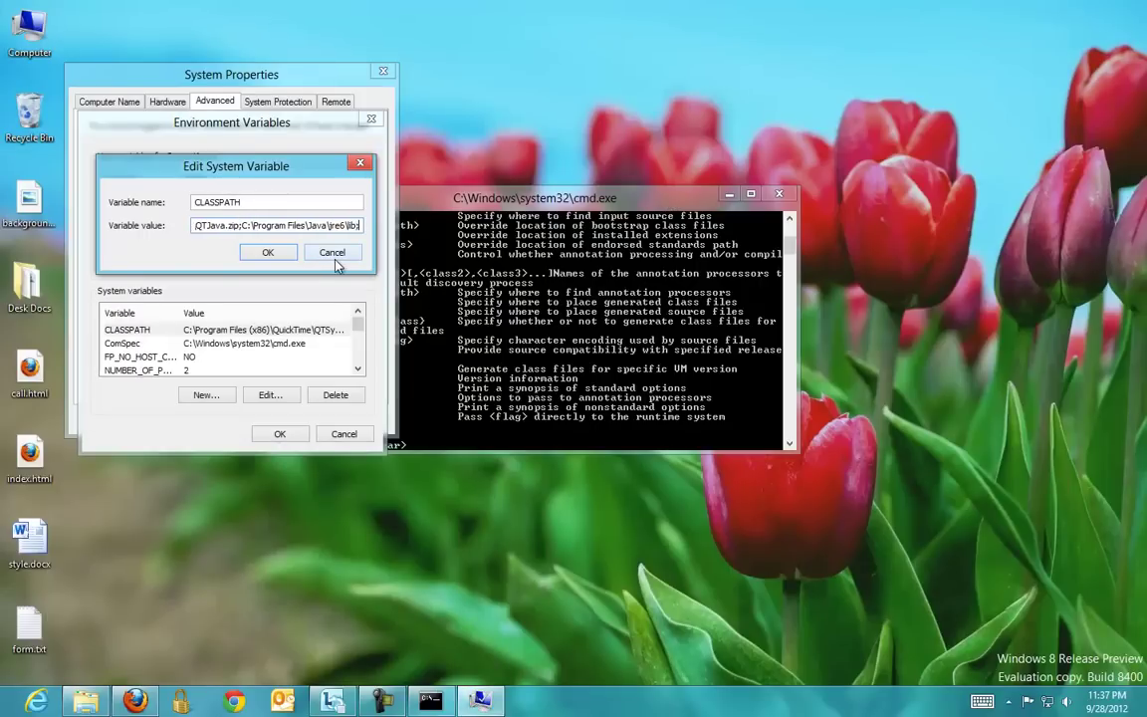
{"action": "left_click", "coordinate": [266, 252]}
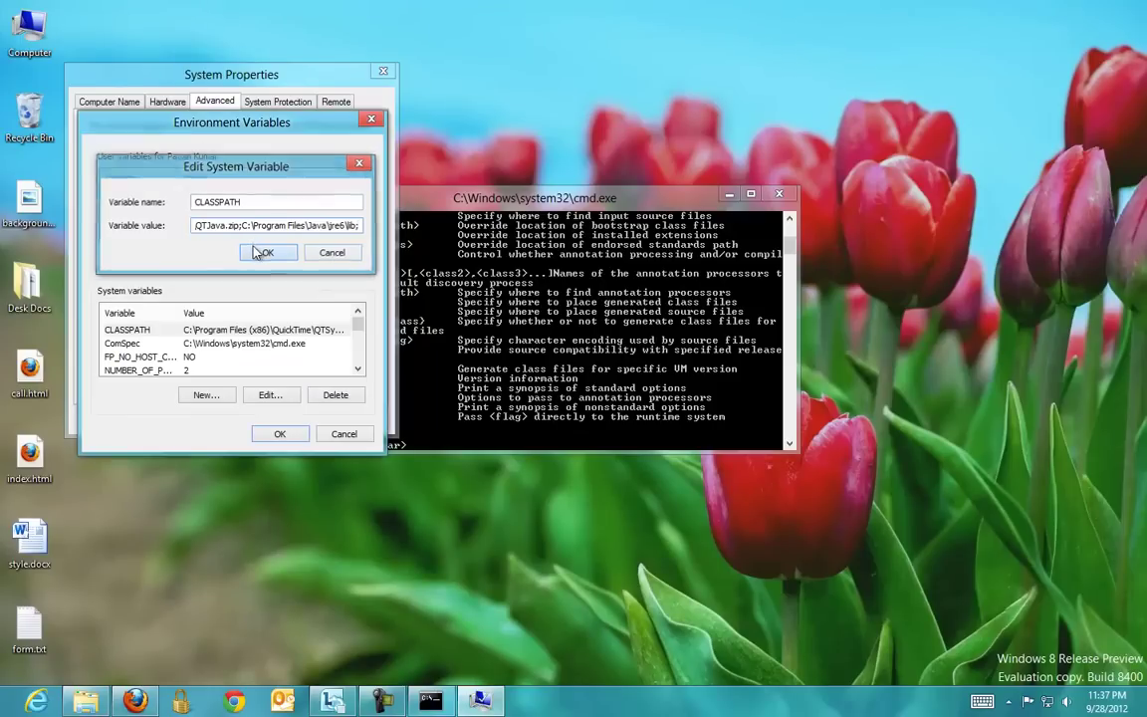
{"action": "left_click", "coordinate": [274, 435]}
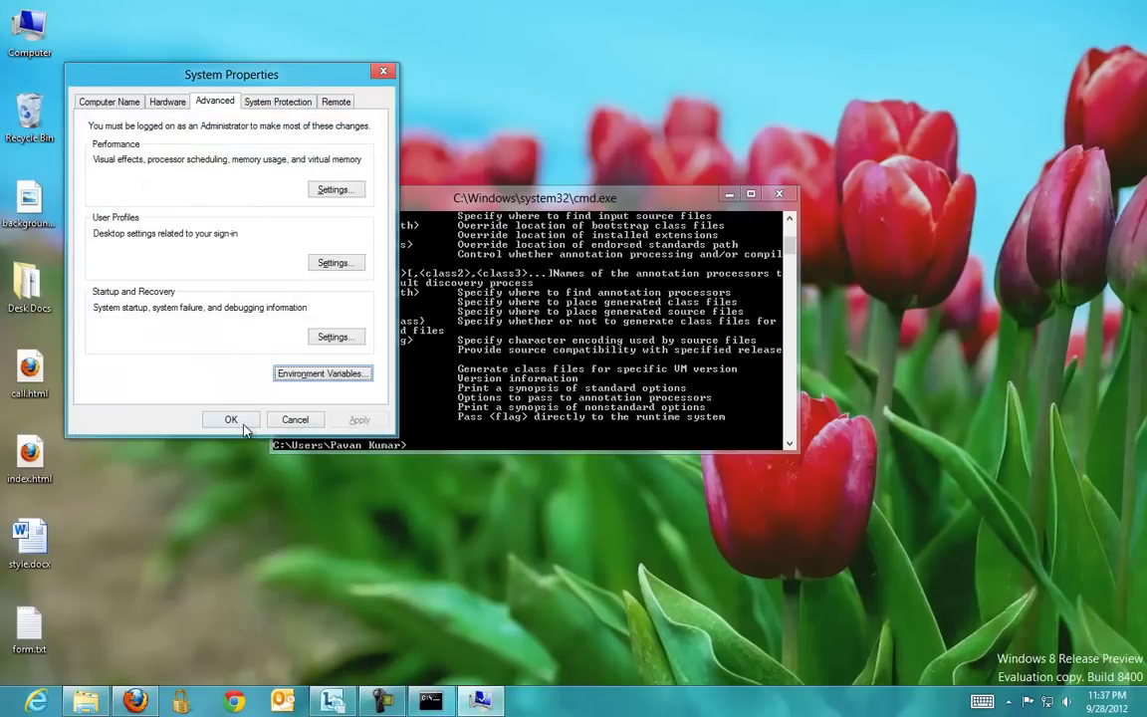
{"action": "left_click", "coordinate": [243, 429]}
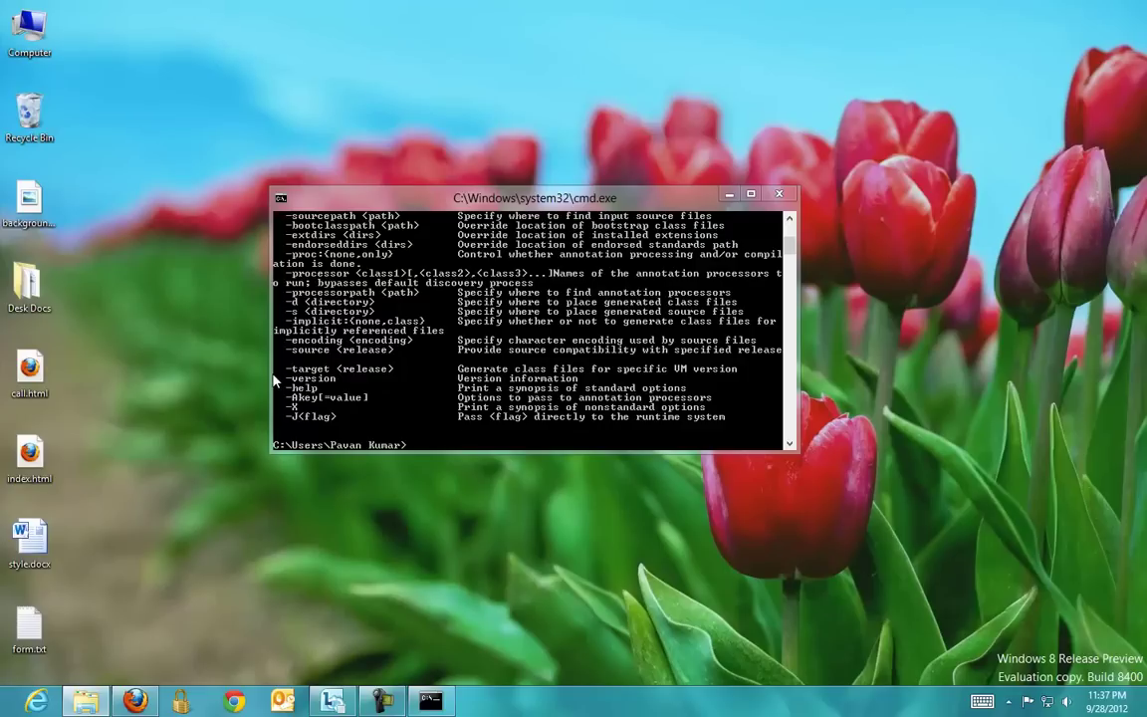
Step: Run javac in Command Prompt to confirm it is recognised
{"action": "left_click", "coordinate": [418, 393]}
{"action": "type", "text": "javac"}
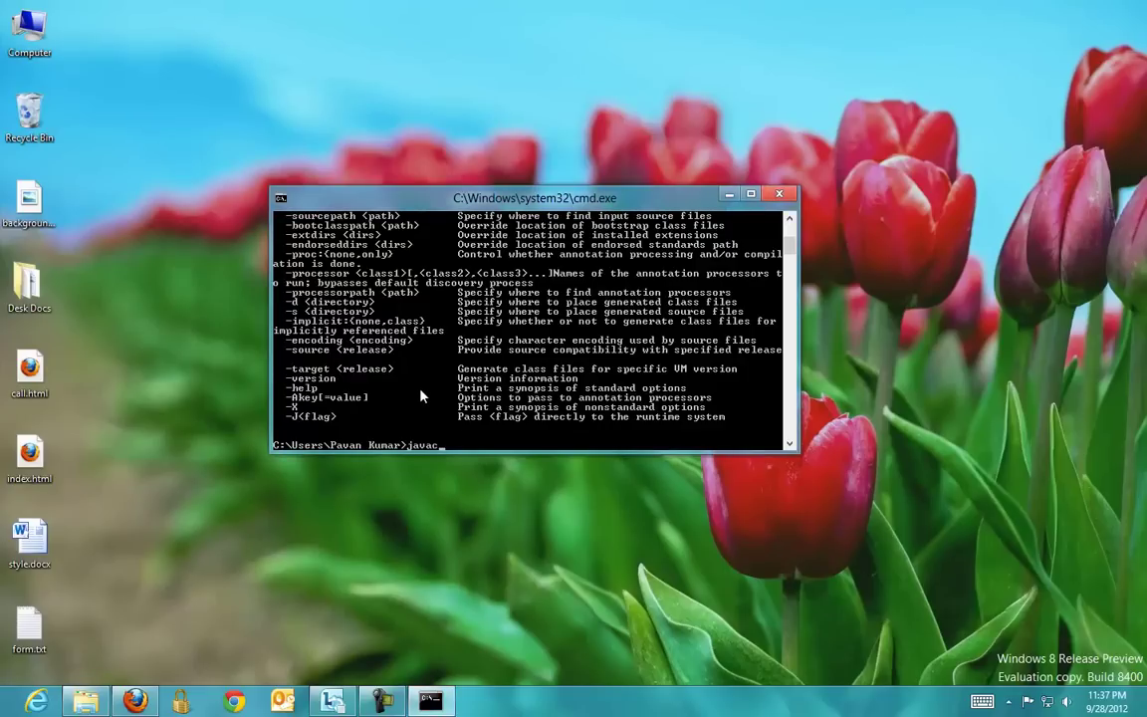
{"action": "key", "text": "Return"}
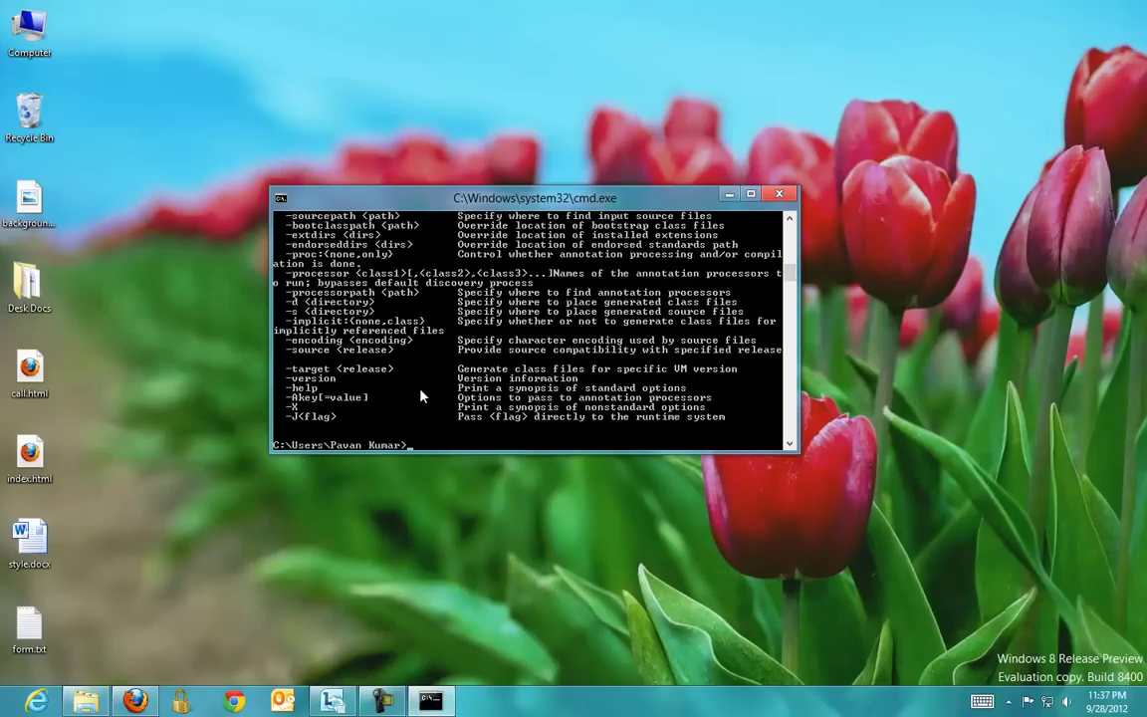